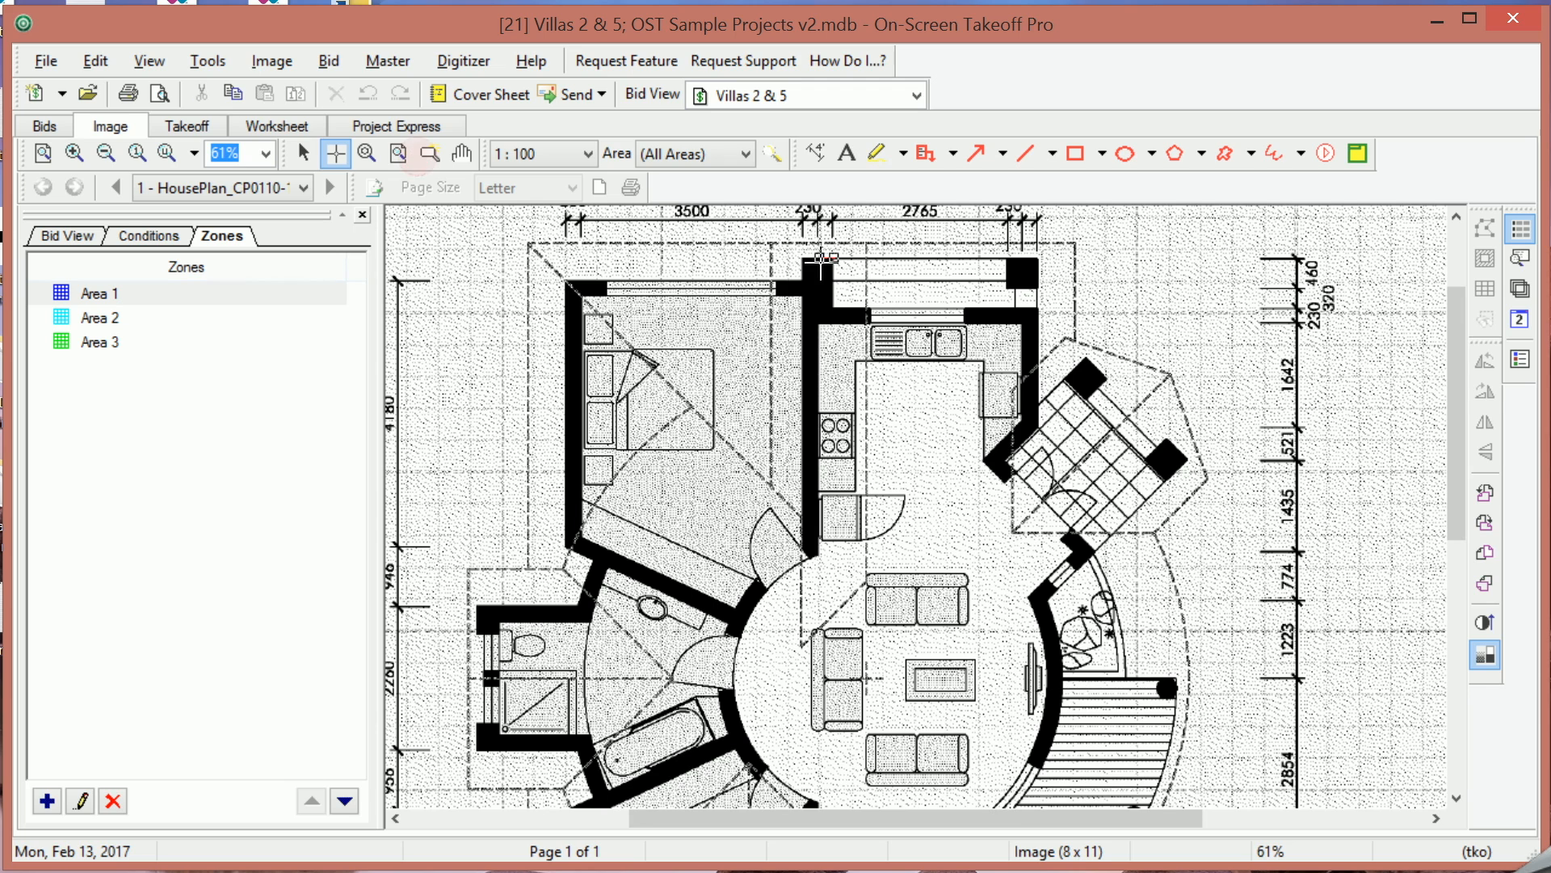
Begin outlining the Area 1 zone around the upper-left bedroom and the bathroom walls of the floor plan.
left_click(812, 262)
left_click(815, 327)
left_click(804, 259)
left_click(803, 279)
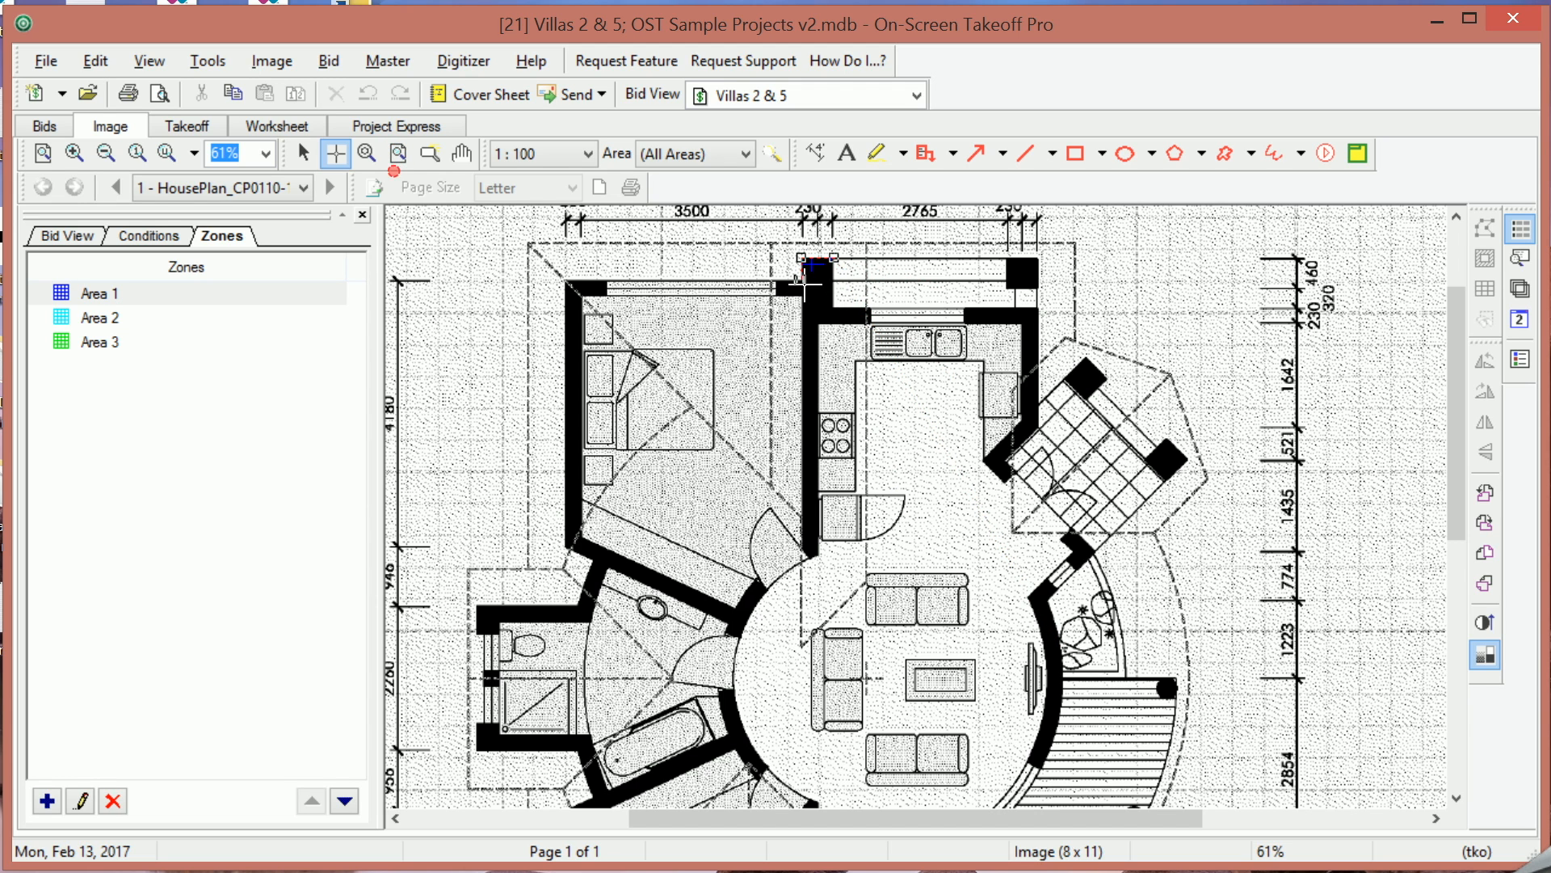
left_click(564, 279)
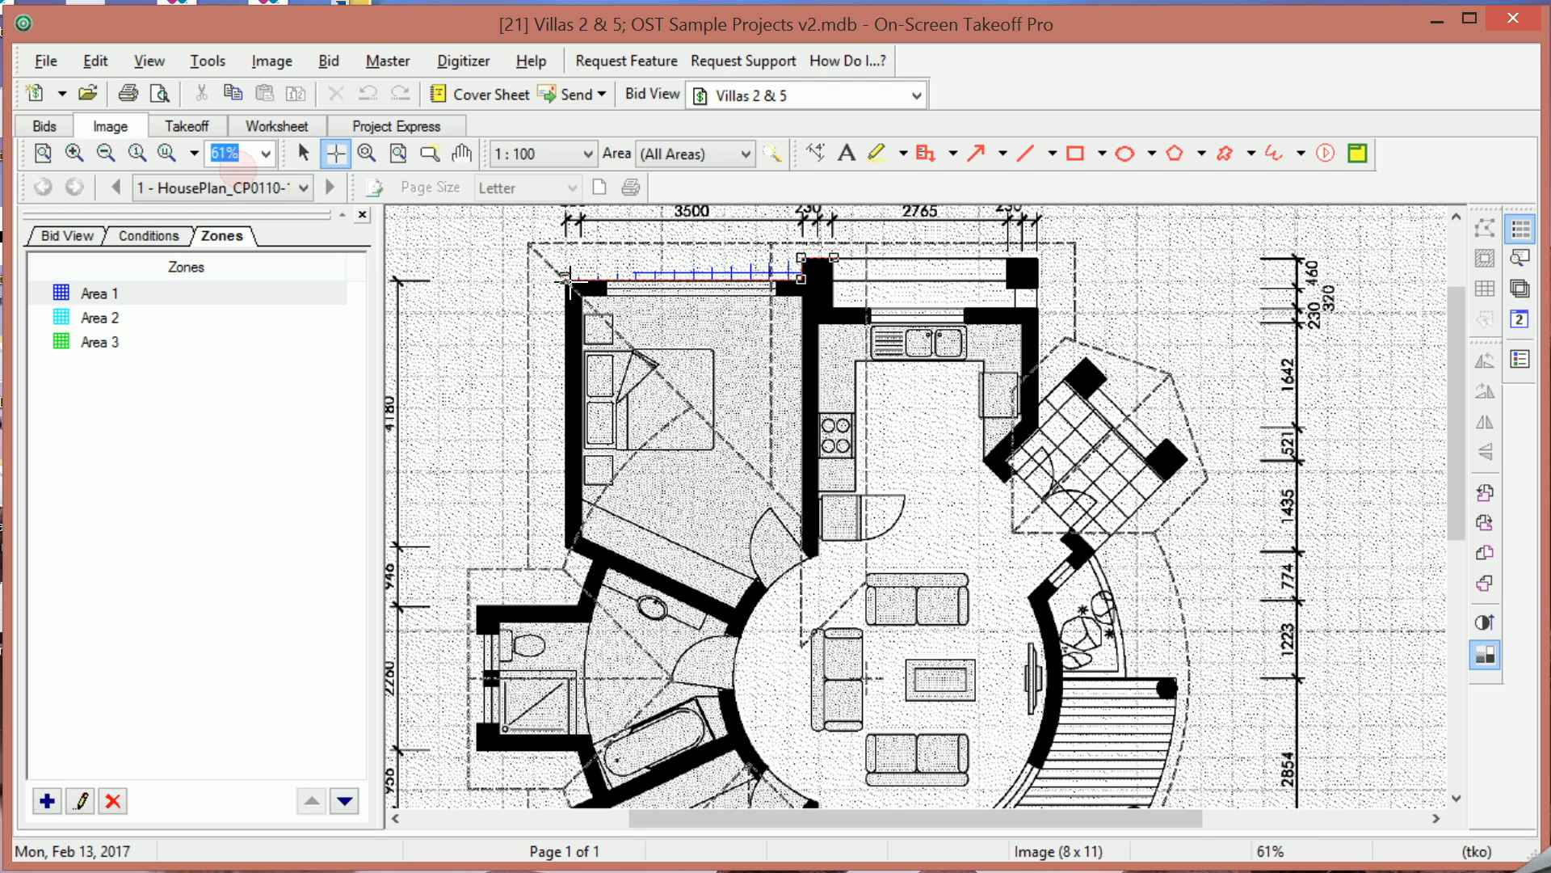
left_click(566, 547)
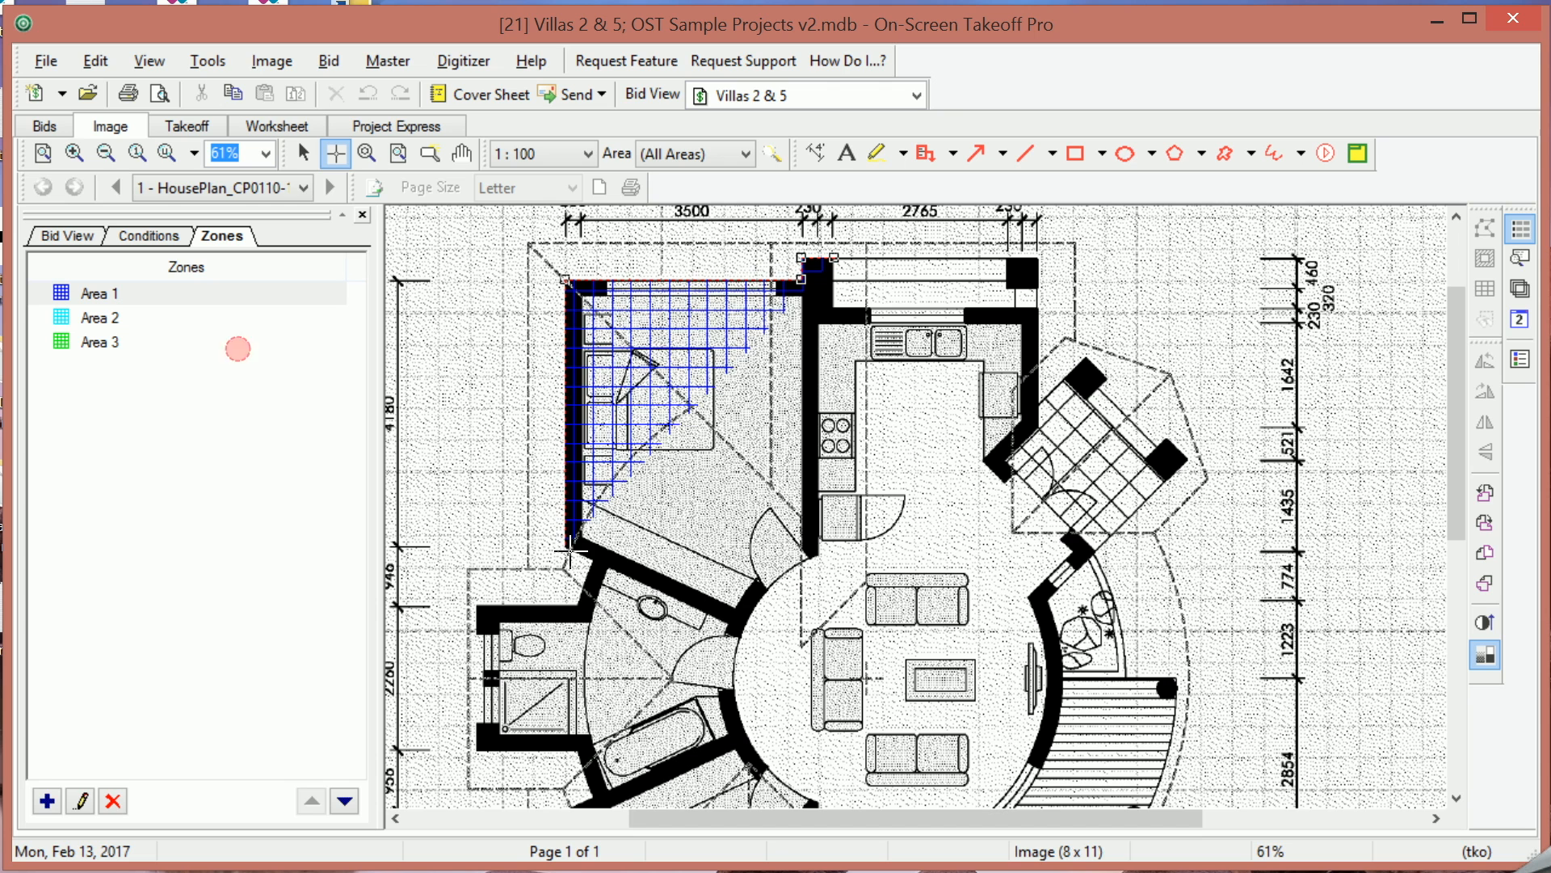
left_click(589, 561)
left_click(573, 604)
left_click(476, 602)
left_click(475, 749)
left_click(577, 753)
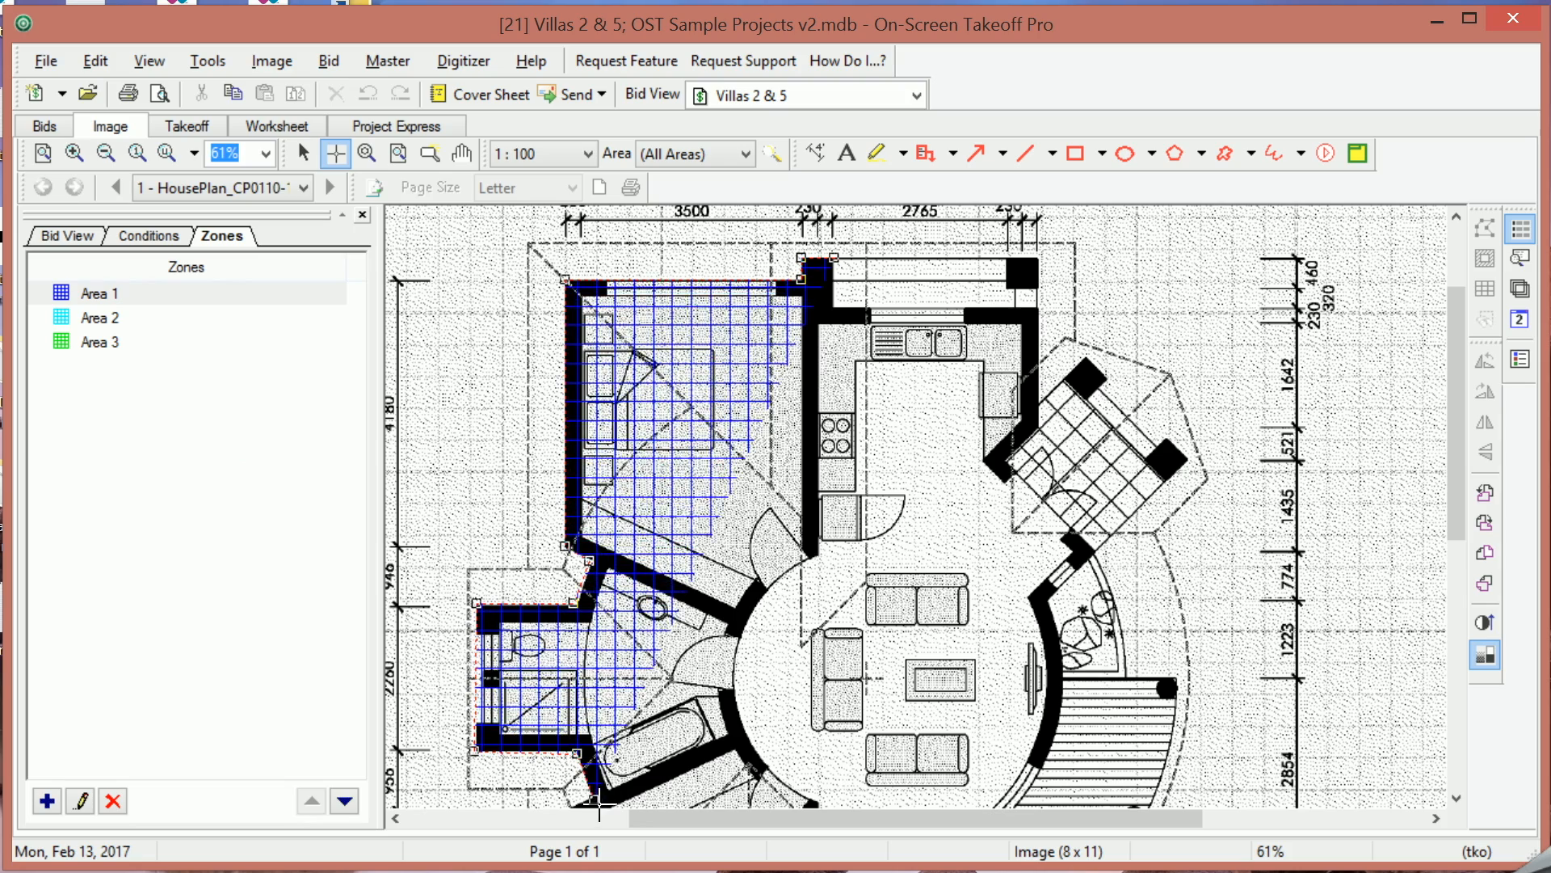
Continue the Area 1 outline along the hallway's curved wall and up past the kitchen, closing it at the starting corner.
middle_click_drag(604, 800, 604, 624)
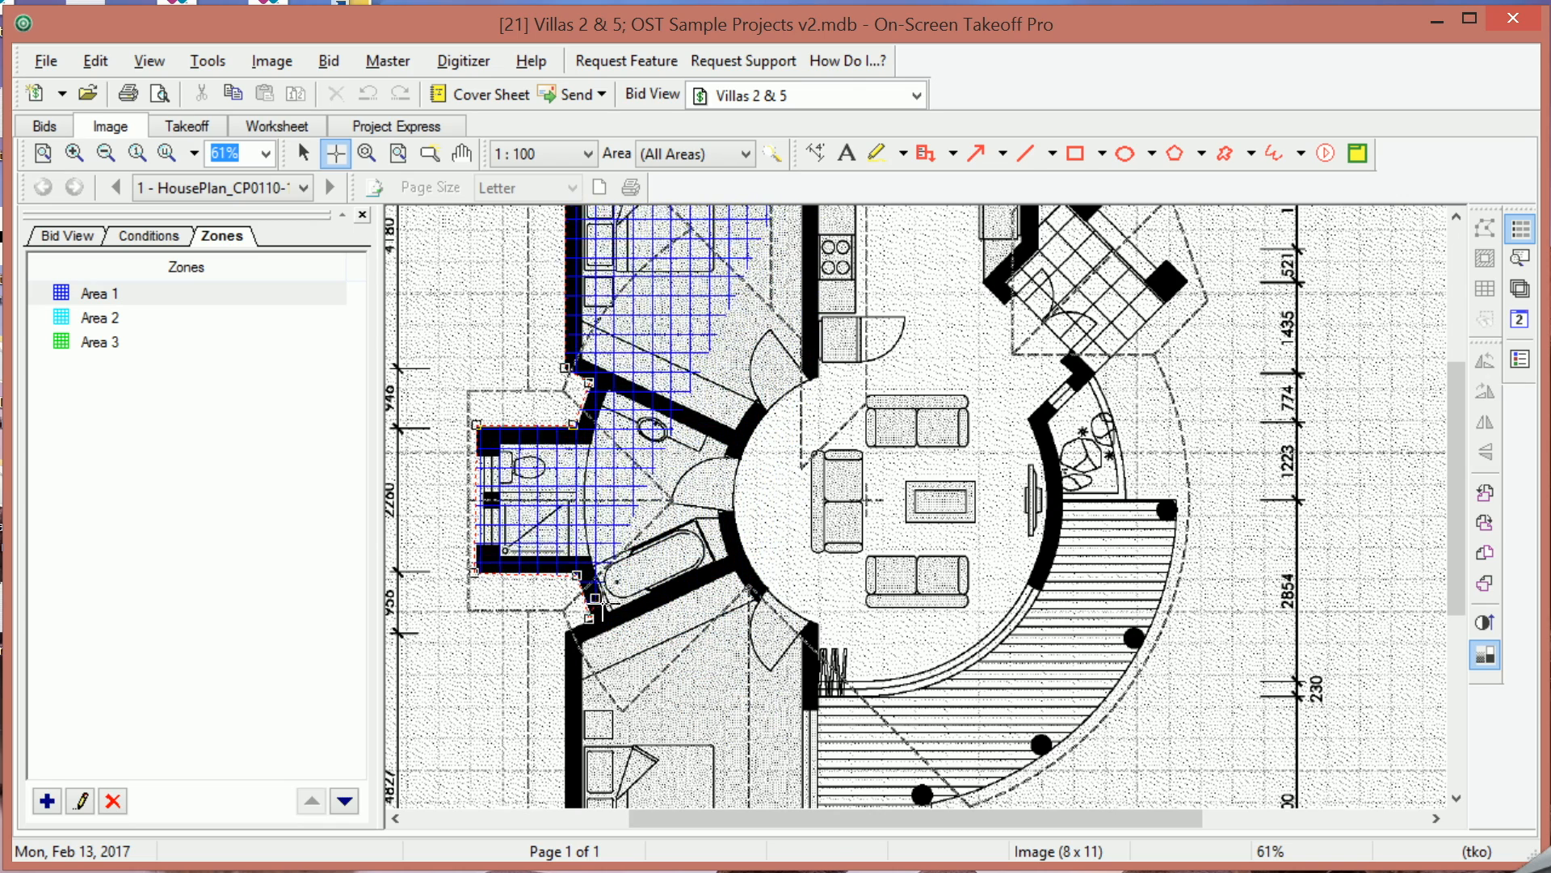
left_click(730, 536)
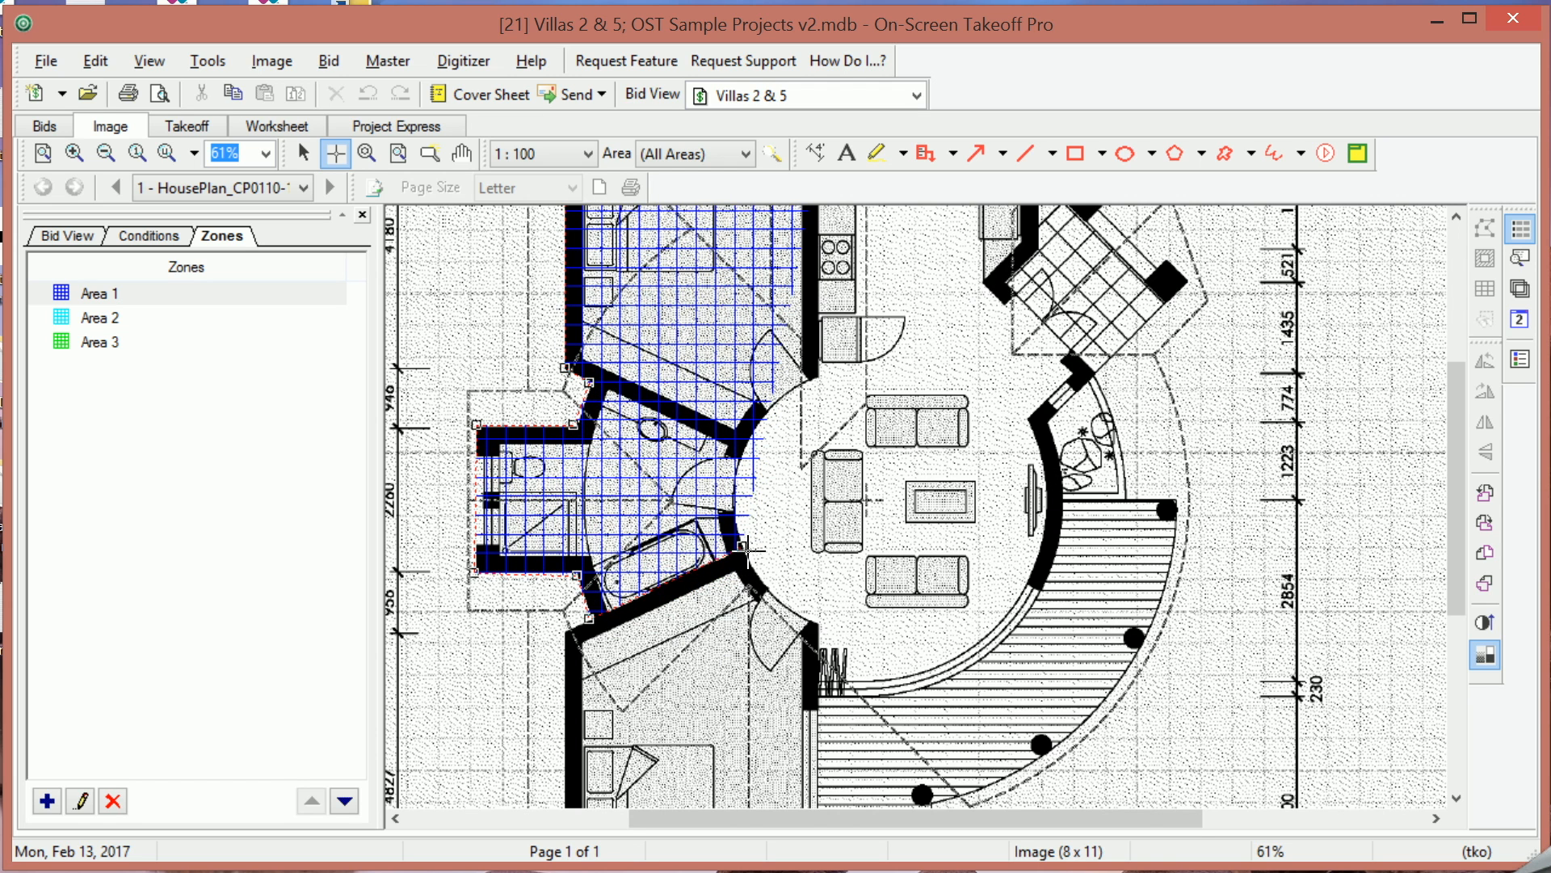
left_click(743, 547)
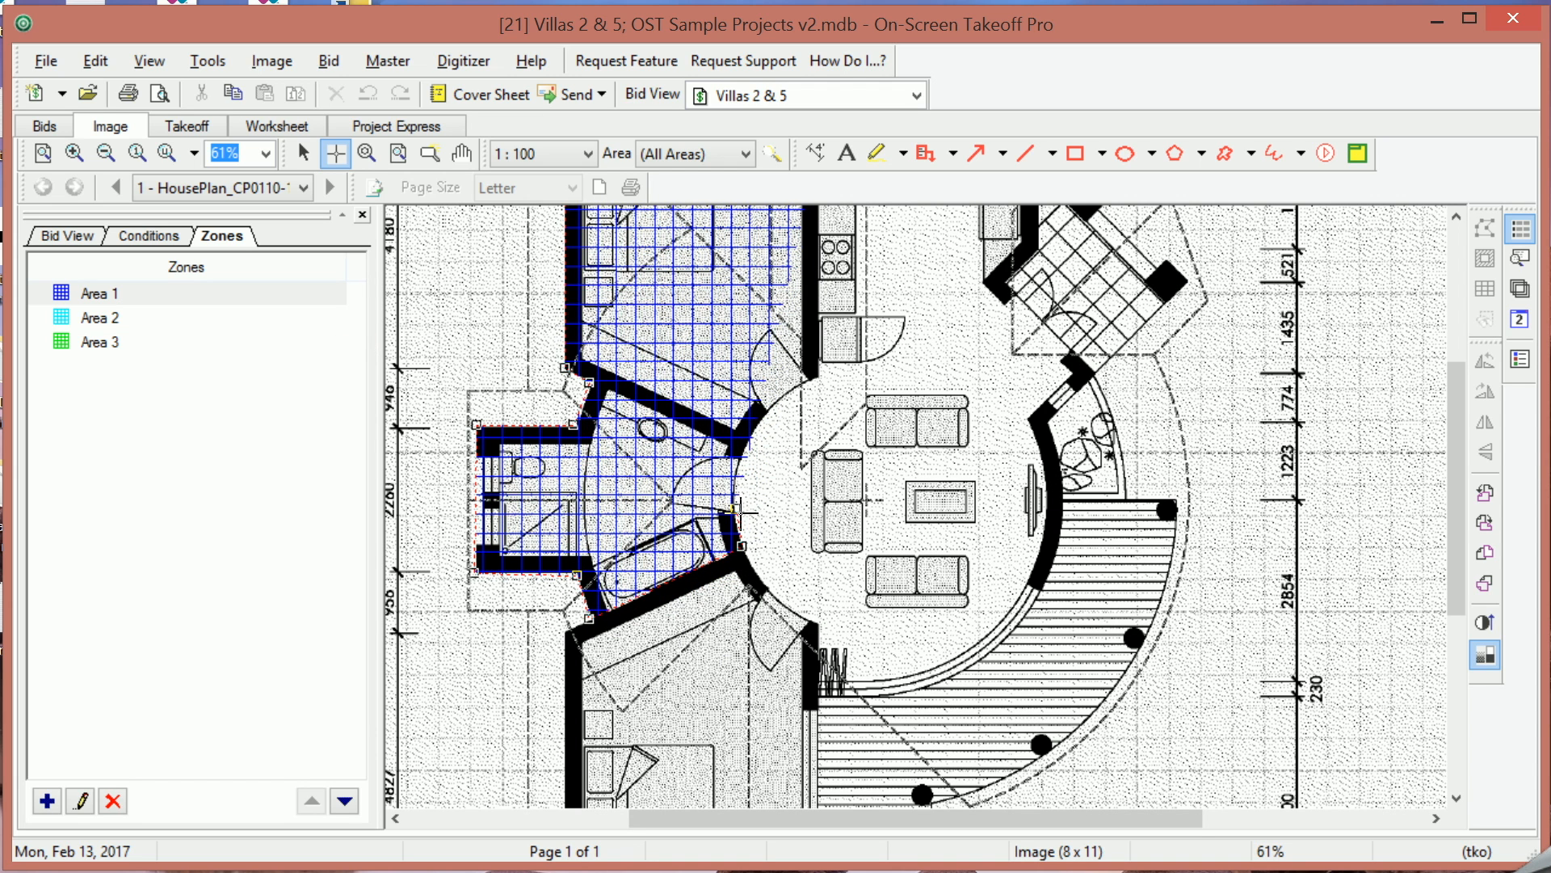
left_click(736, 512)
left_click(738, 458)
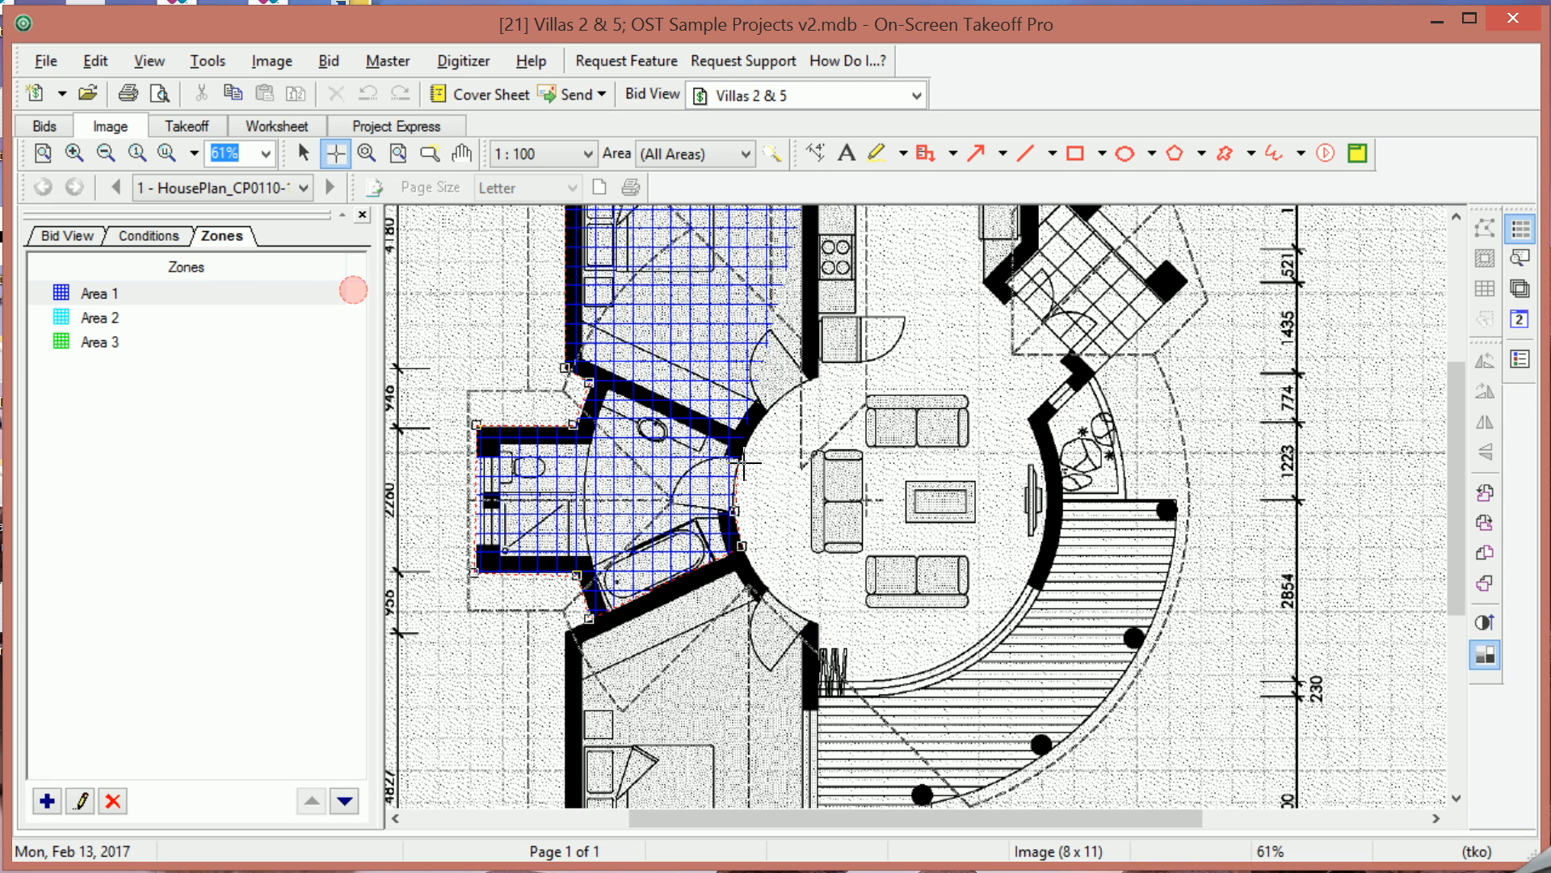
left_click(764, 413)
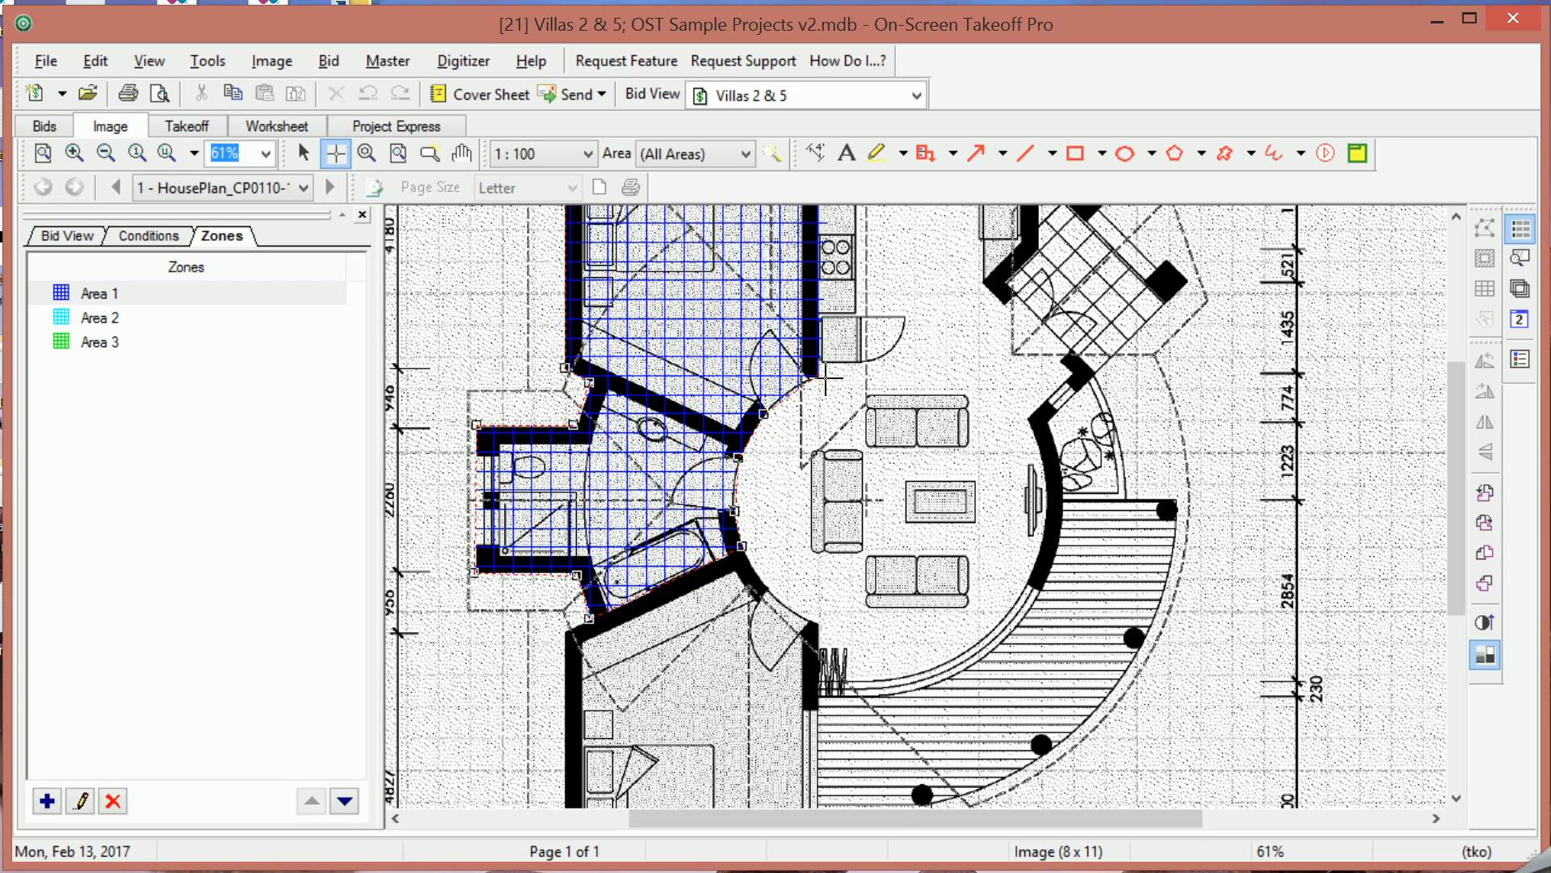
left_click(819, 374)
scroll(822, 379, "up", 5)
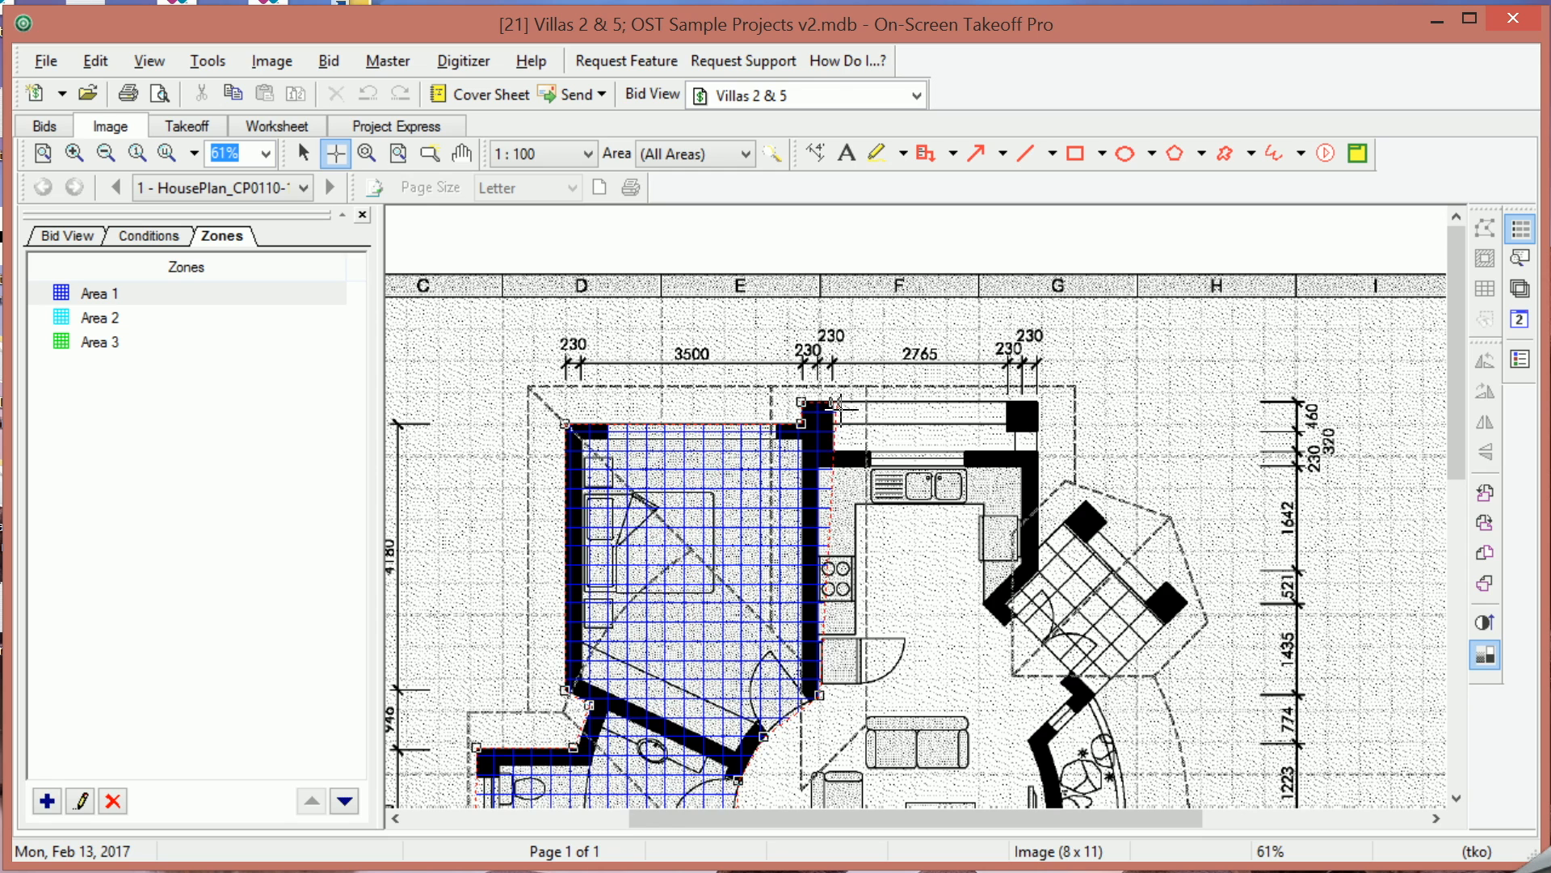
left_click(818, 466)
left_click(839, 468)
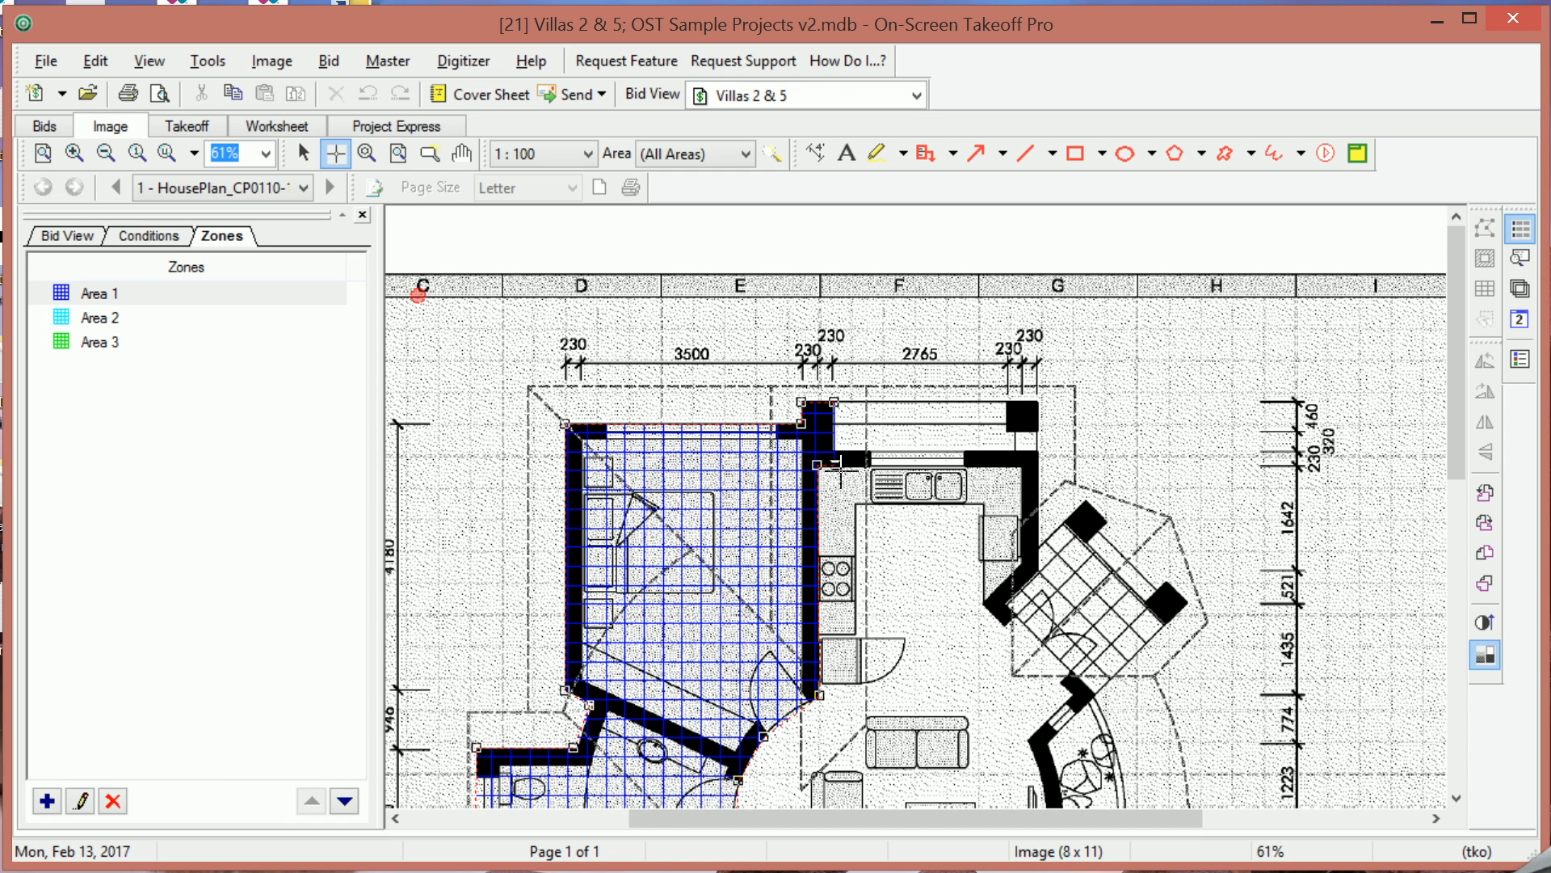
double_click(836, 403)
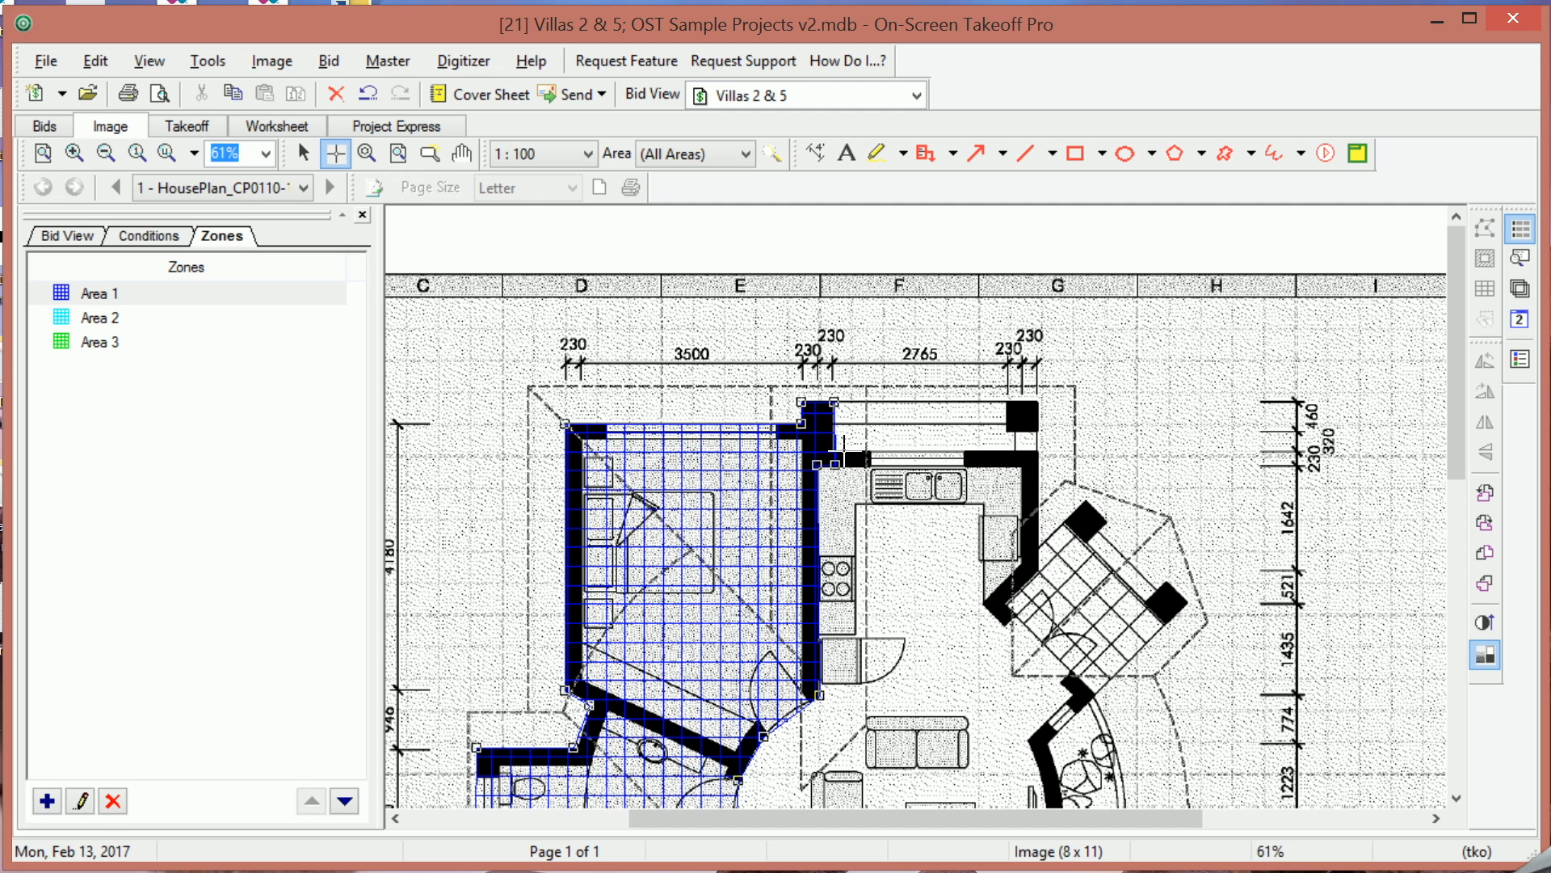
Switch to the Area 2 zone and begin outlining the lower bedroom from the hallway corner down its left wall.
left_click_drag(1458, 460, 1461, 579)
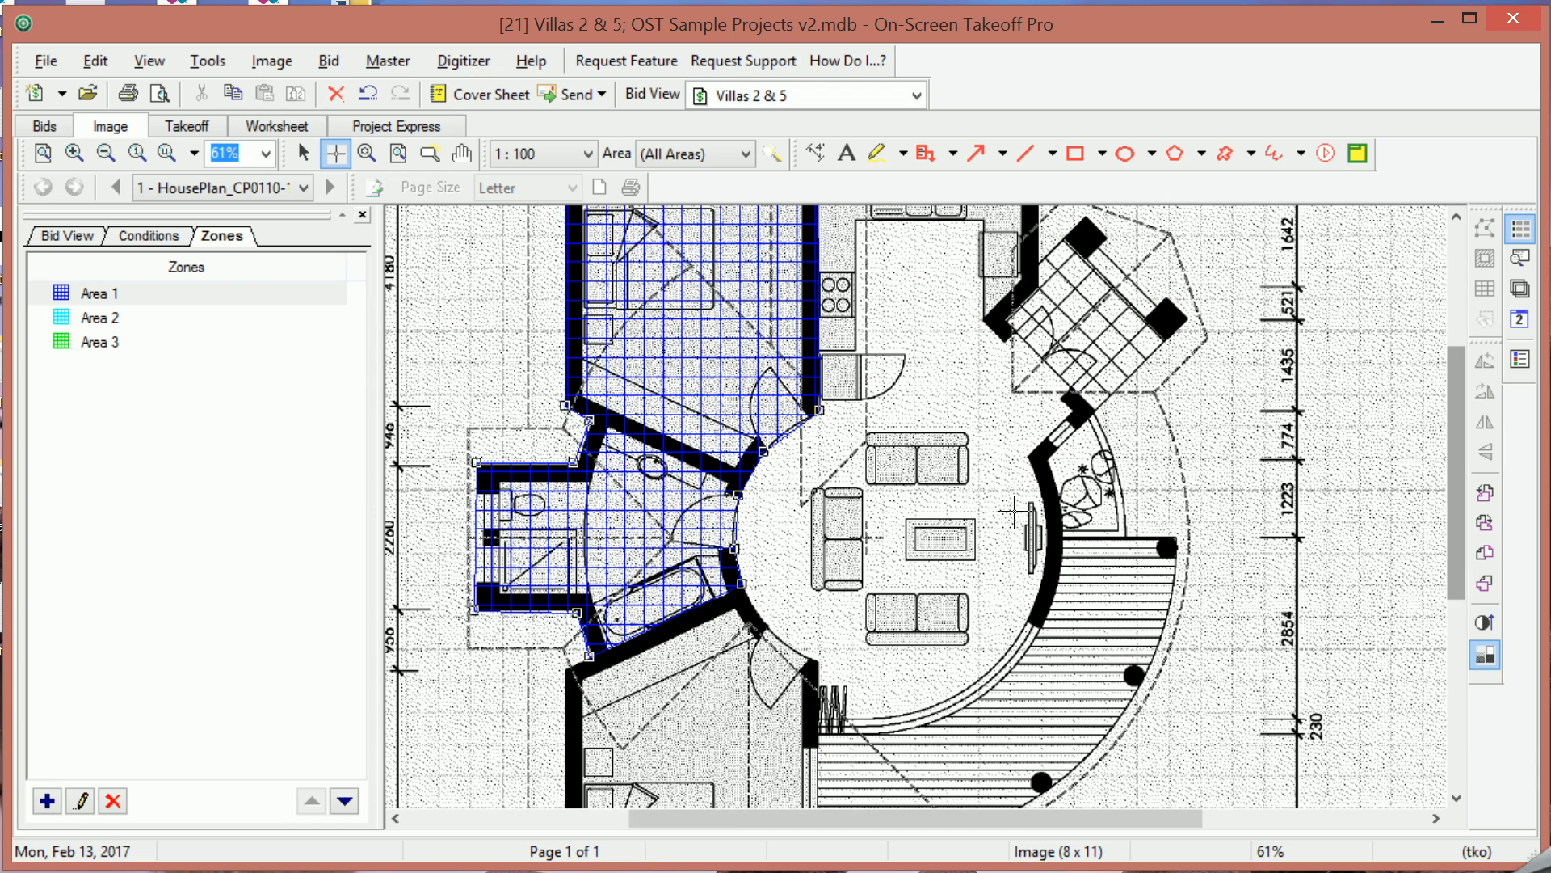
left_click(115, 324)
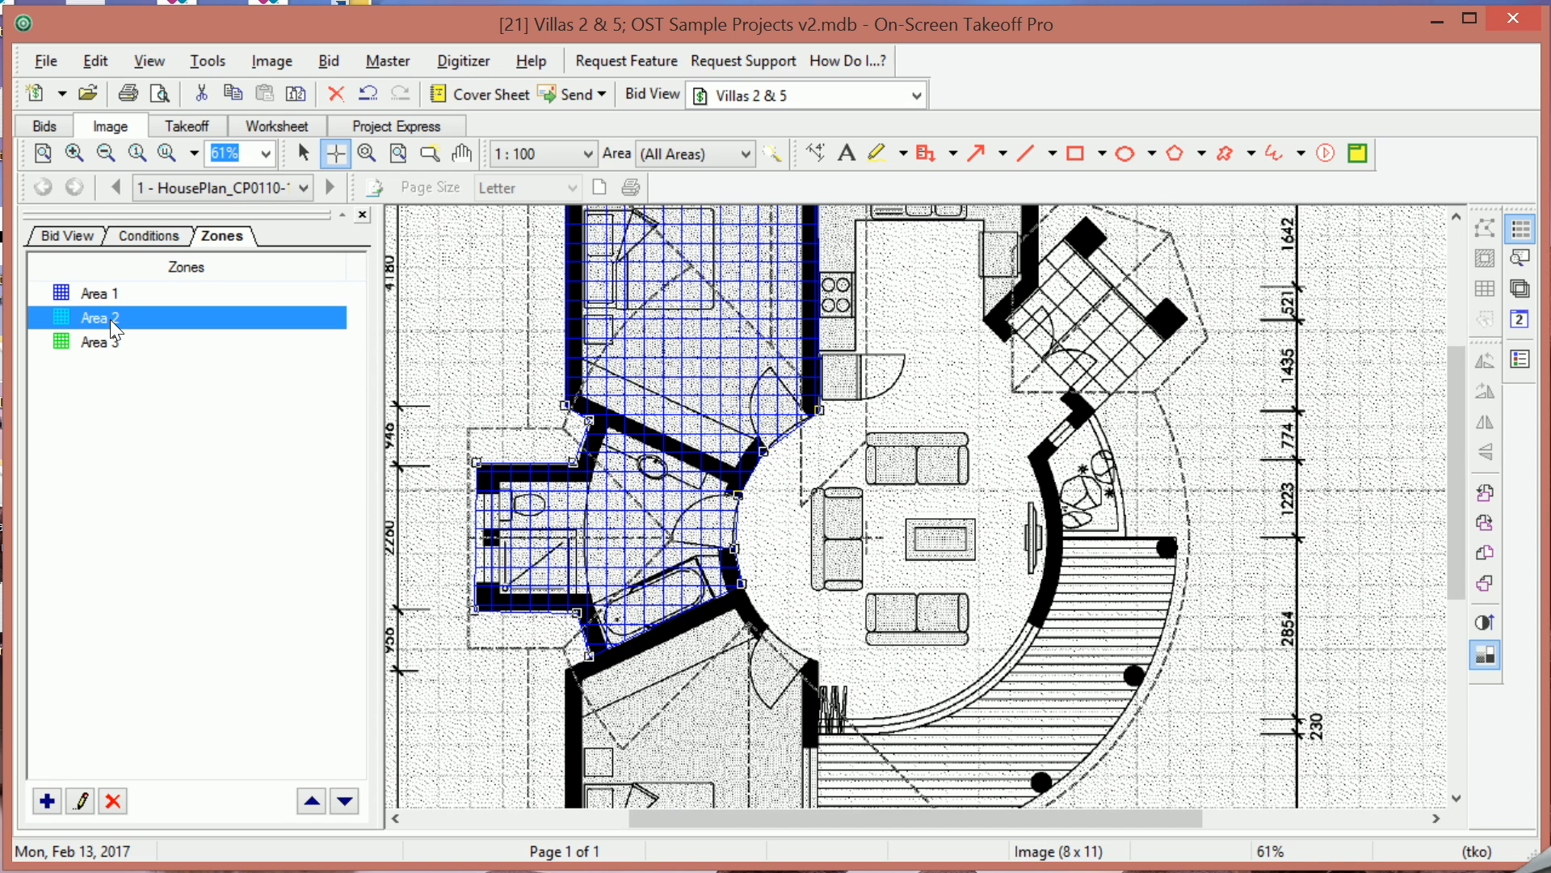
left_click_drag(1457, 540, 1453, 640)
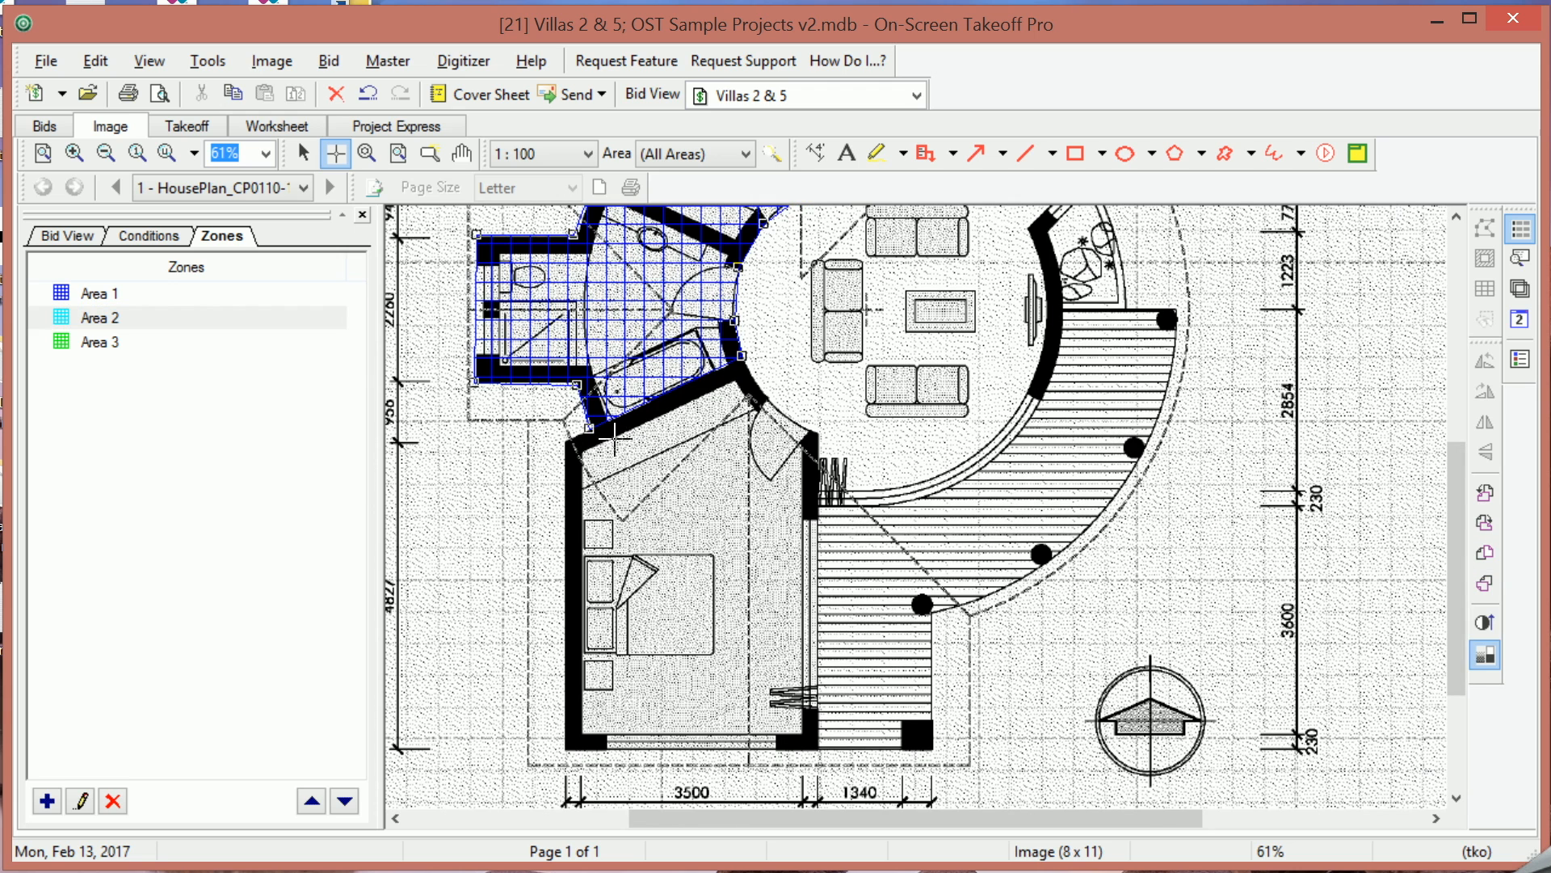
left_click(742, 357)
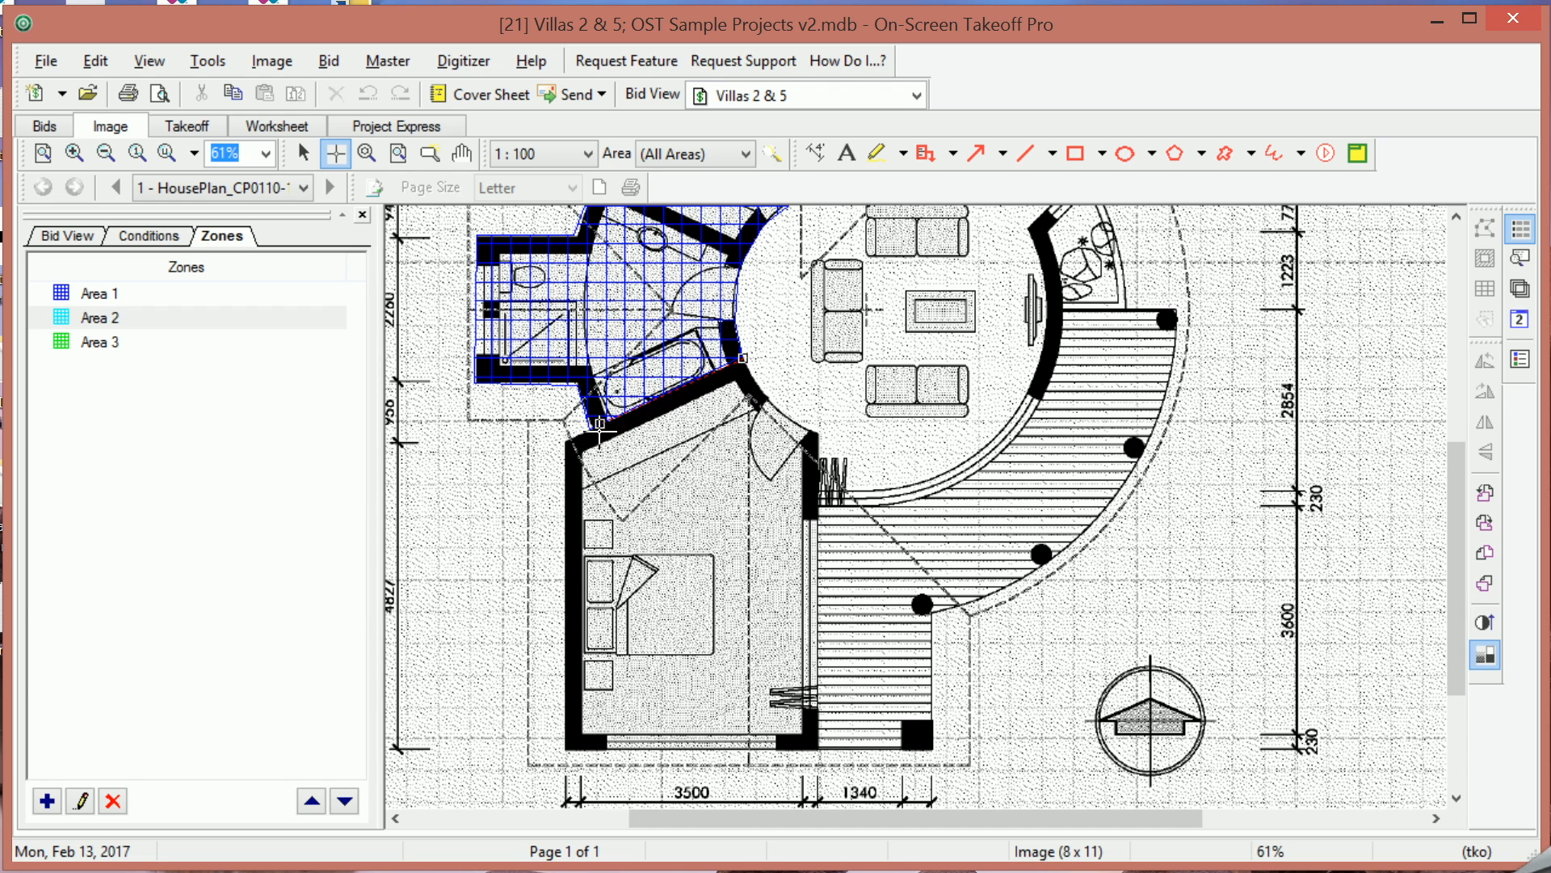
left_click(694, 378)
left_click(597, 423)
left_click(567, 441)
left_click(566, 748)
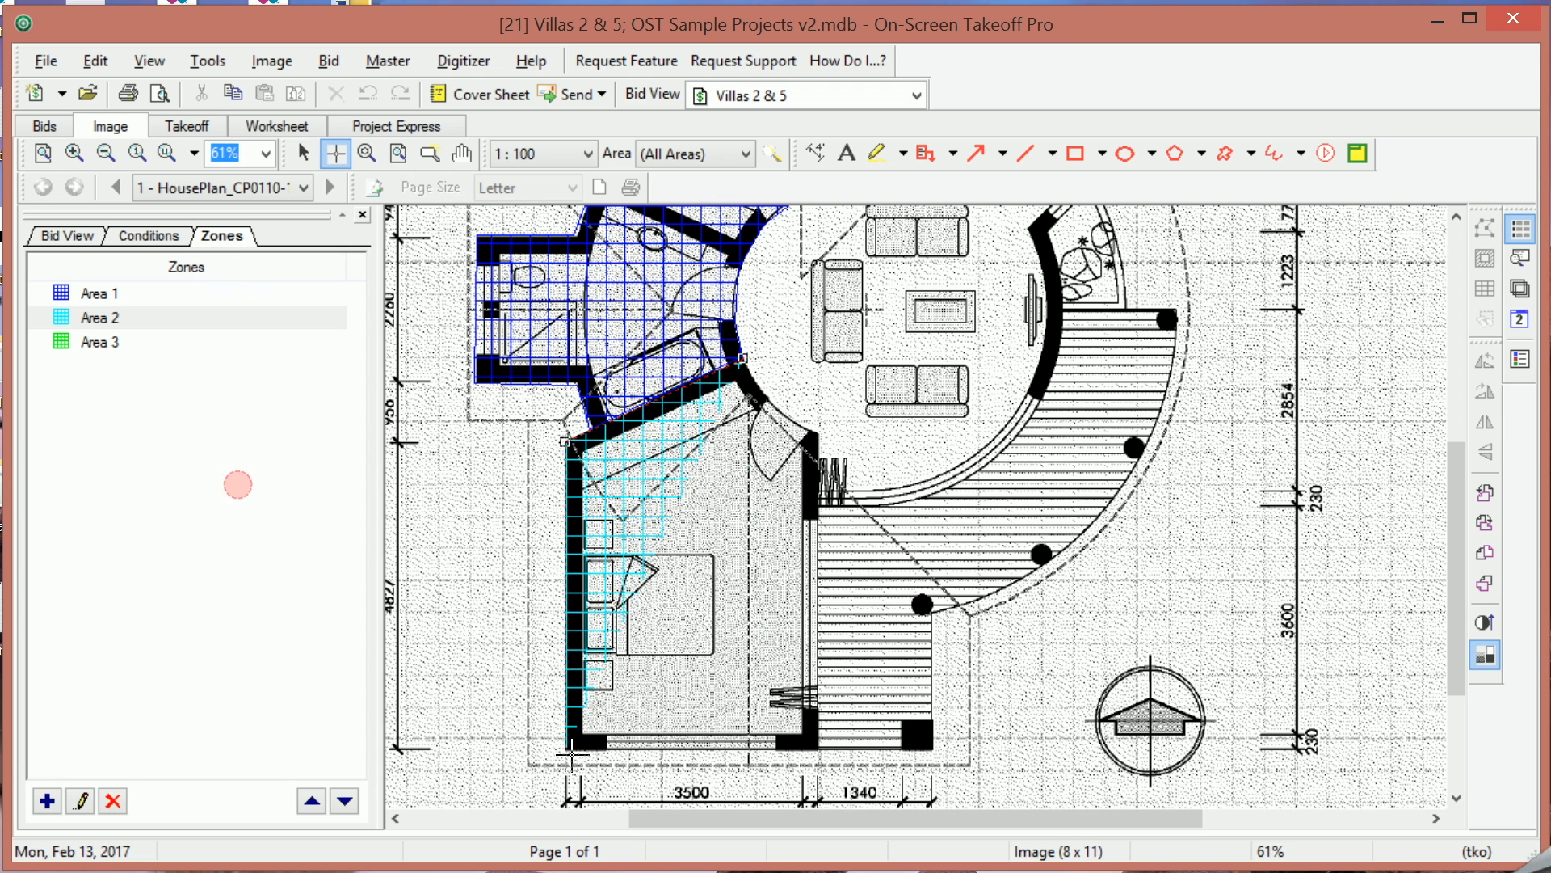
Continue the Area 2 outline along the bedroom's bottom wall and around the curved deck's outer edge.
left_click(933, 748)
left_click(933, 612)
left_click(1028, 575)
left_click(1085, 527)
left_click(1127, 483)
left_click(1161, 404)
left_click(1173, 352)
left_click(1179, 309)
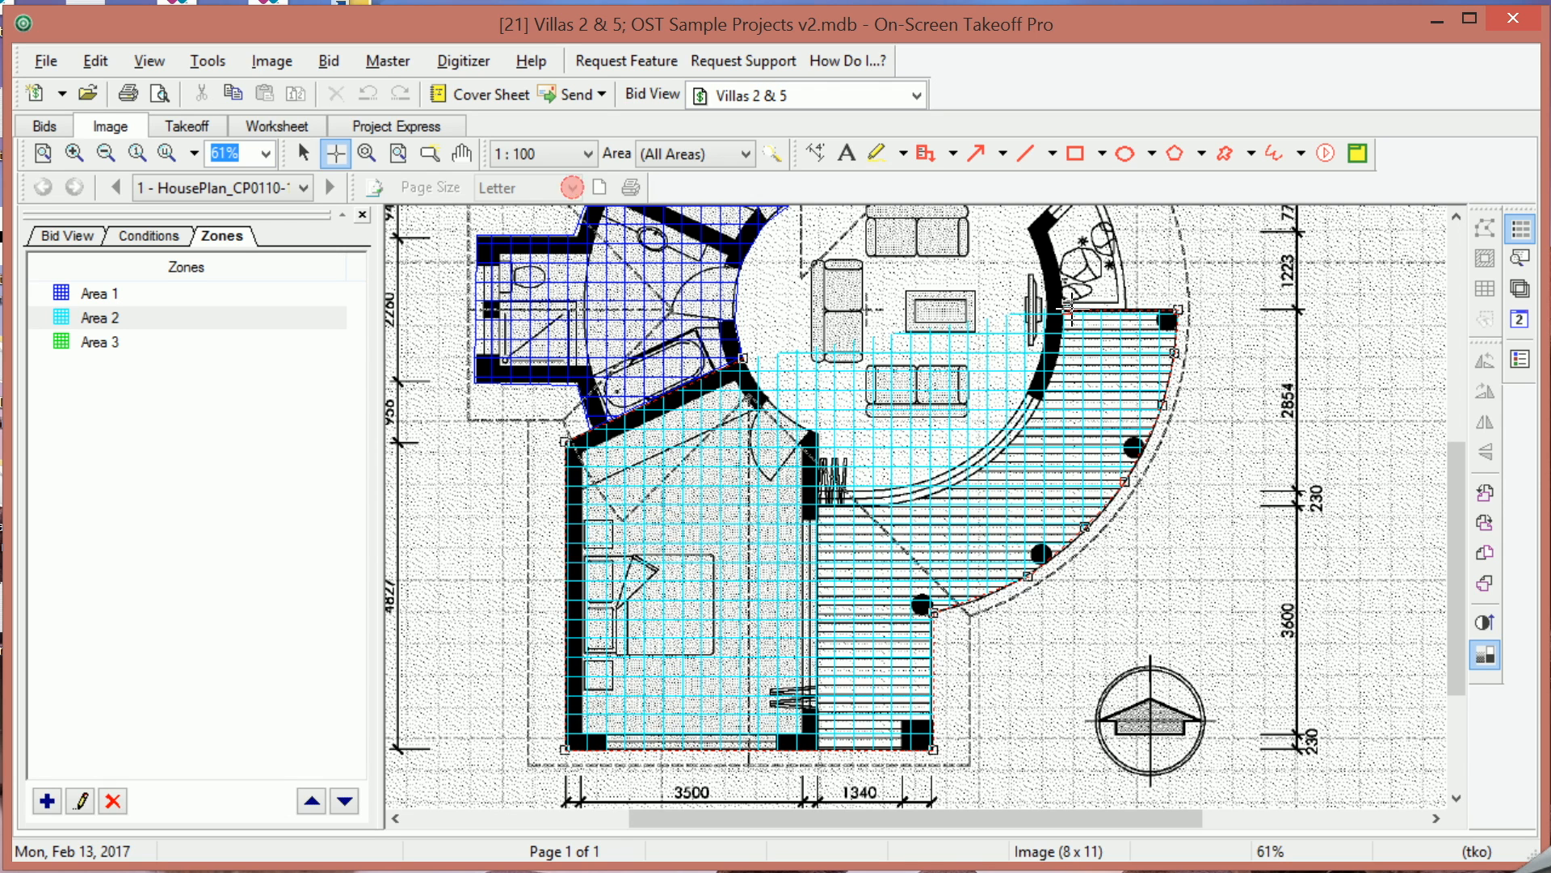
Finish the Area 2 outline along the living room's curved wall and close it back at the hallway.
left_click_drag(1068, 309, 1051, 235)
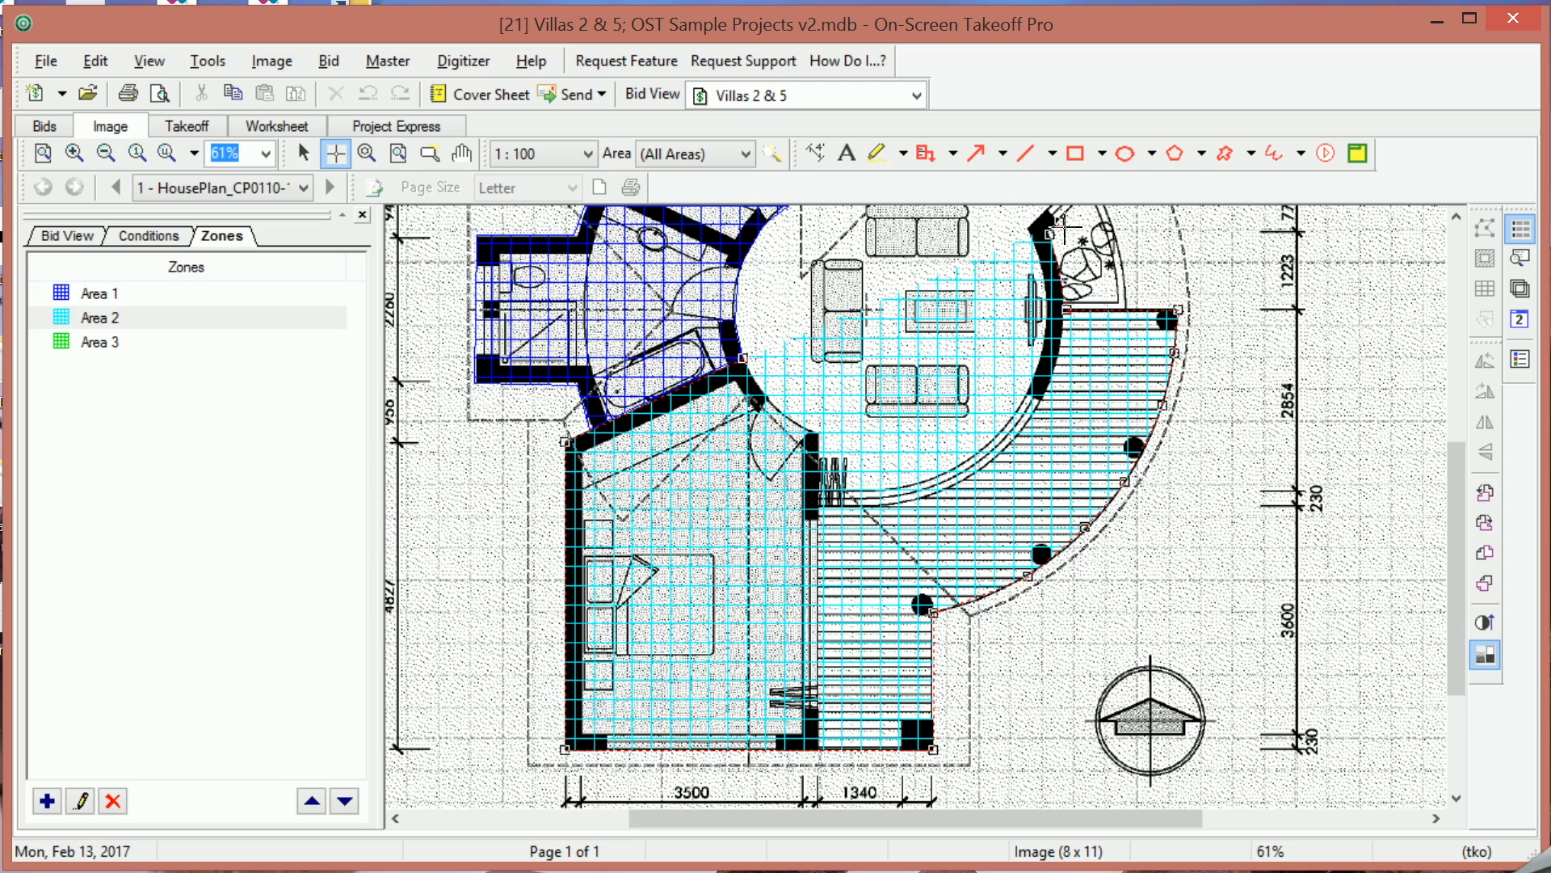
scroll(1051, 366, "up", 3)
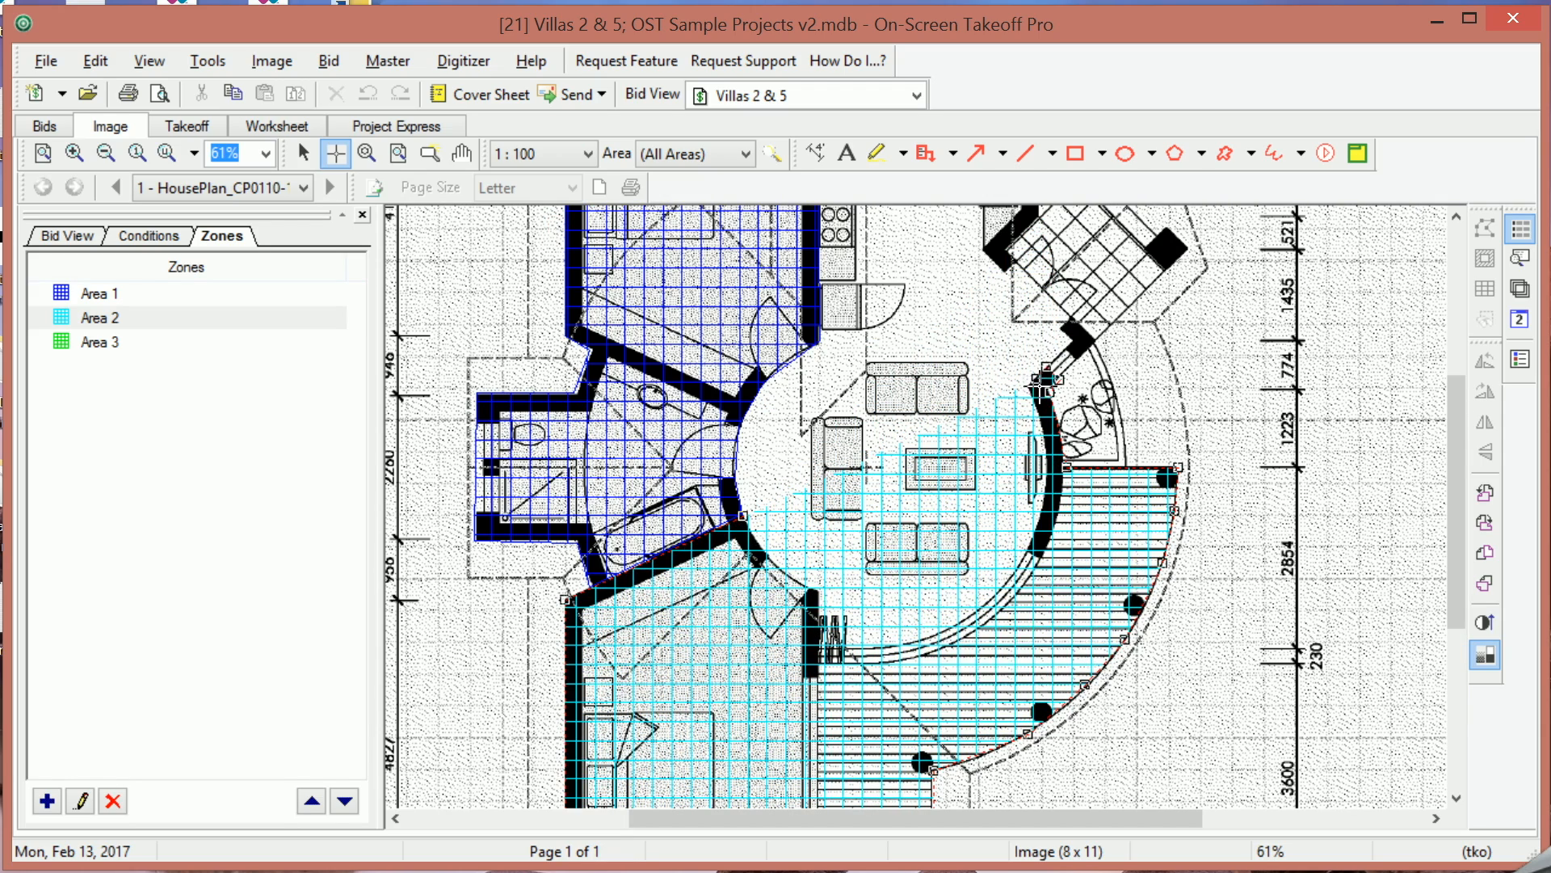
left_click(1032, 391)
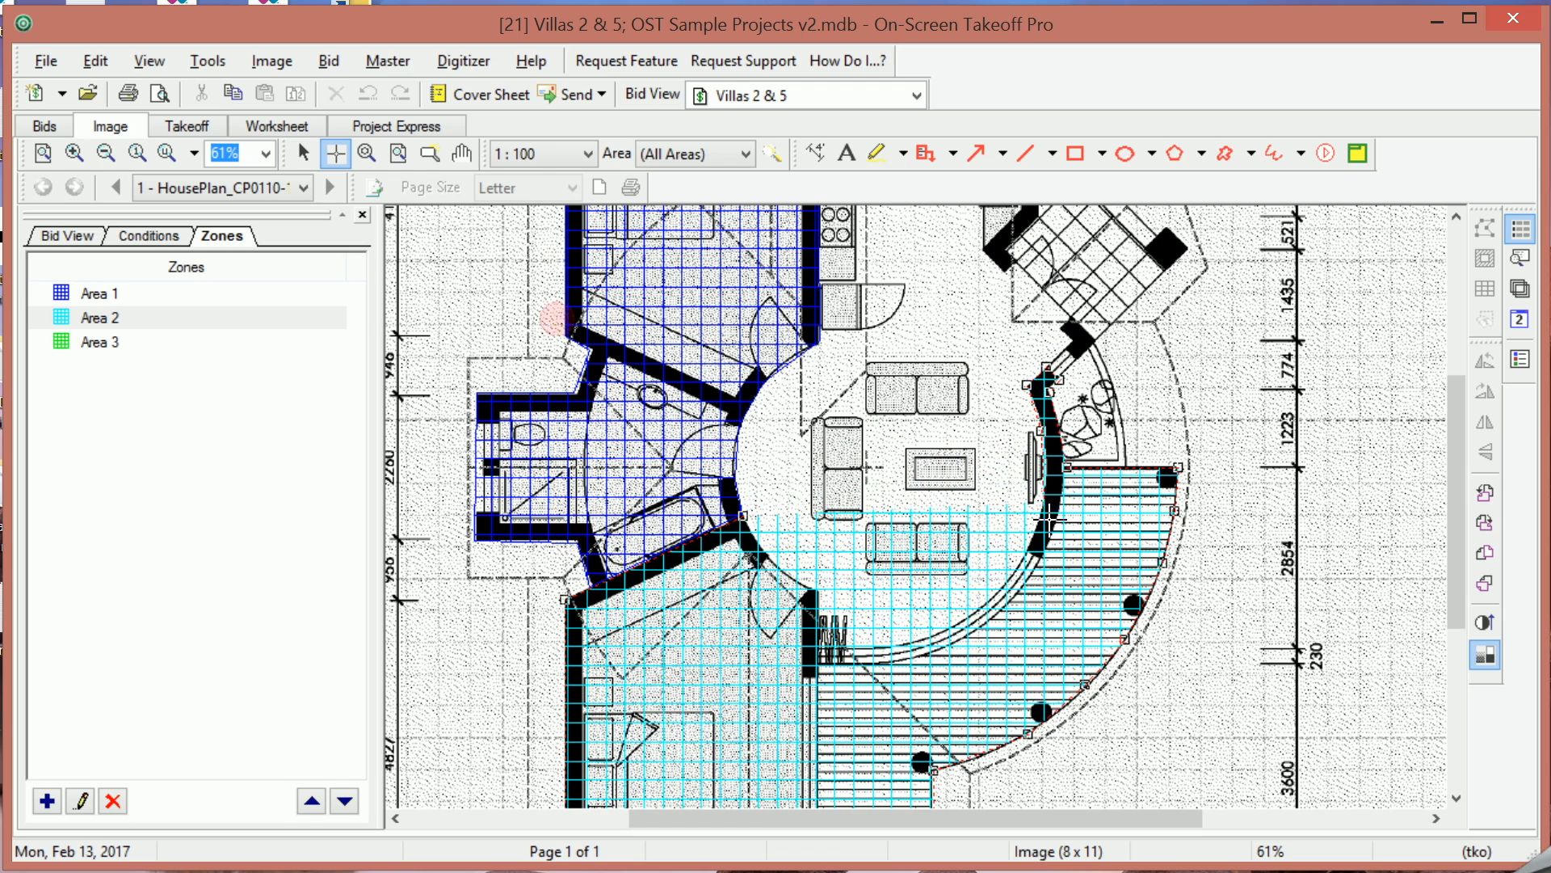
left_click(1045, 501)
left_click(1026, 551)
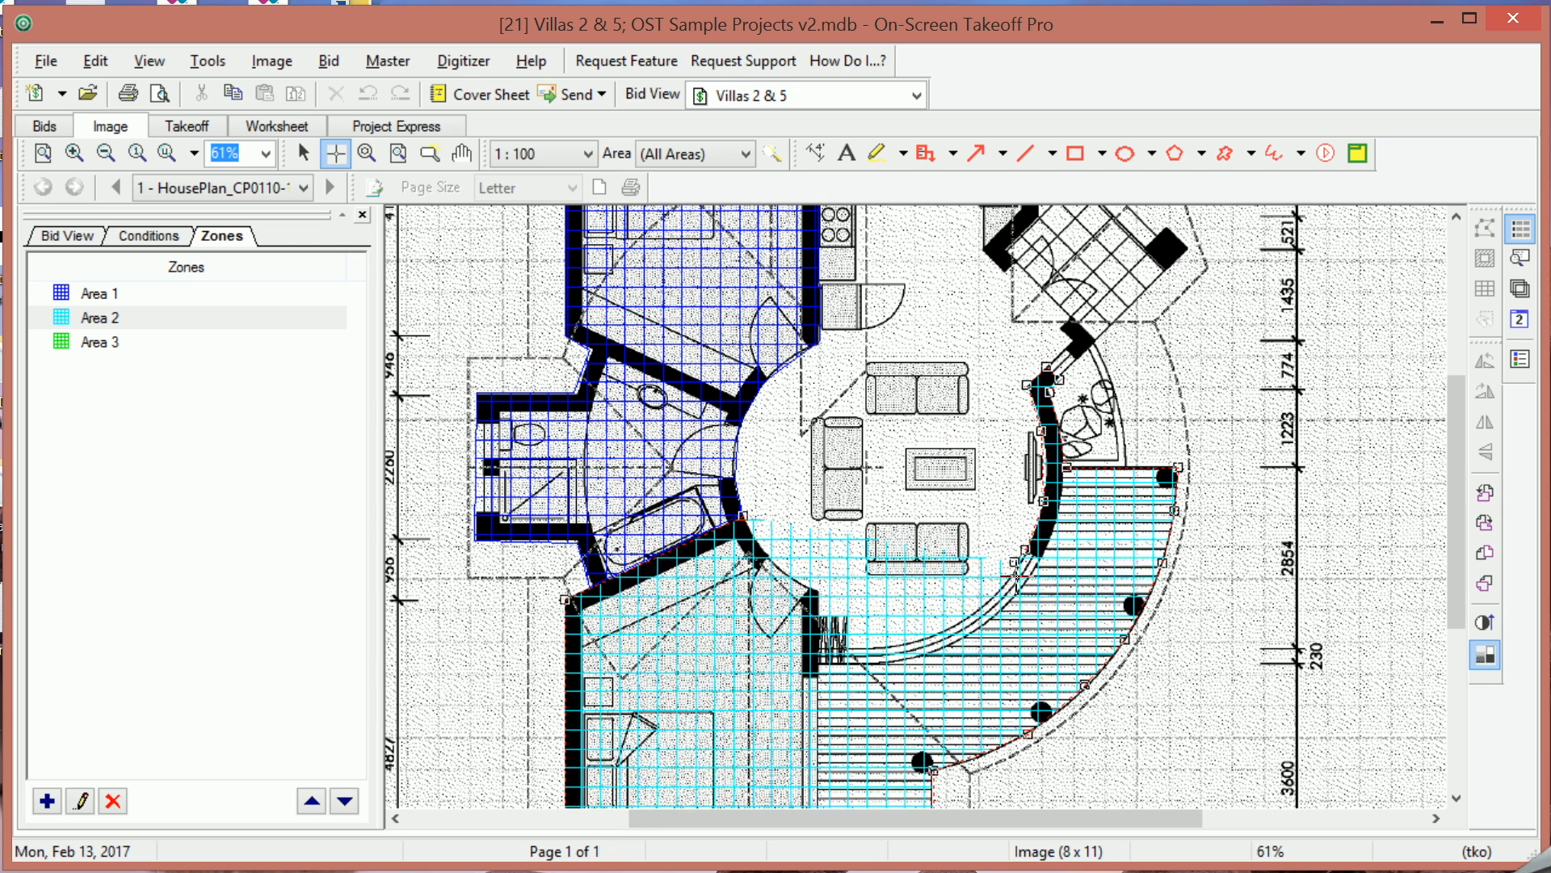
left_click(991, 599)
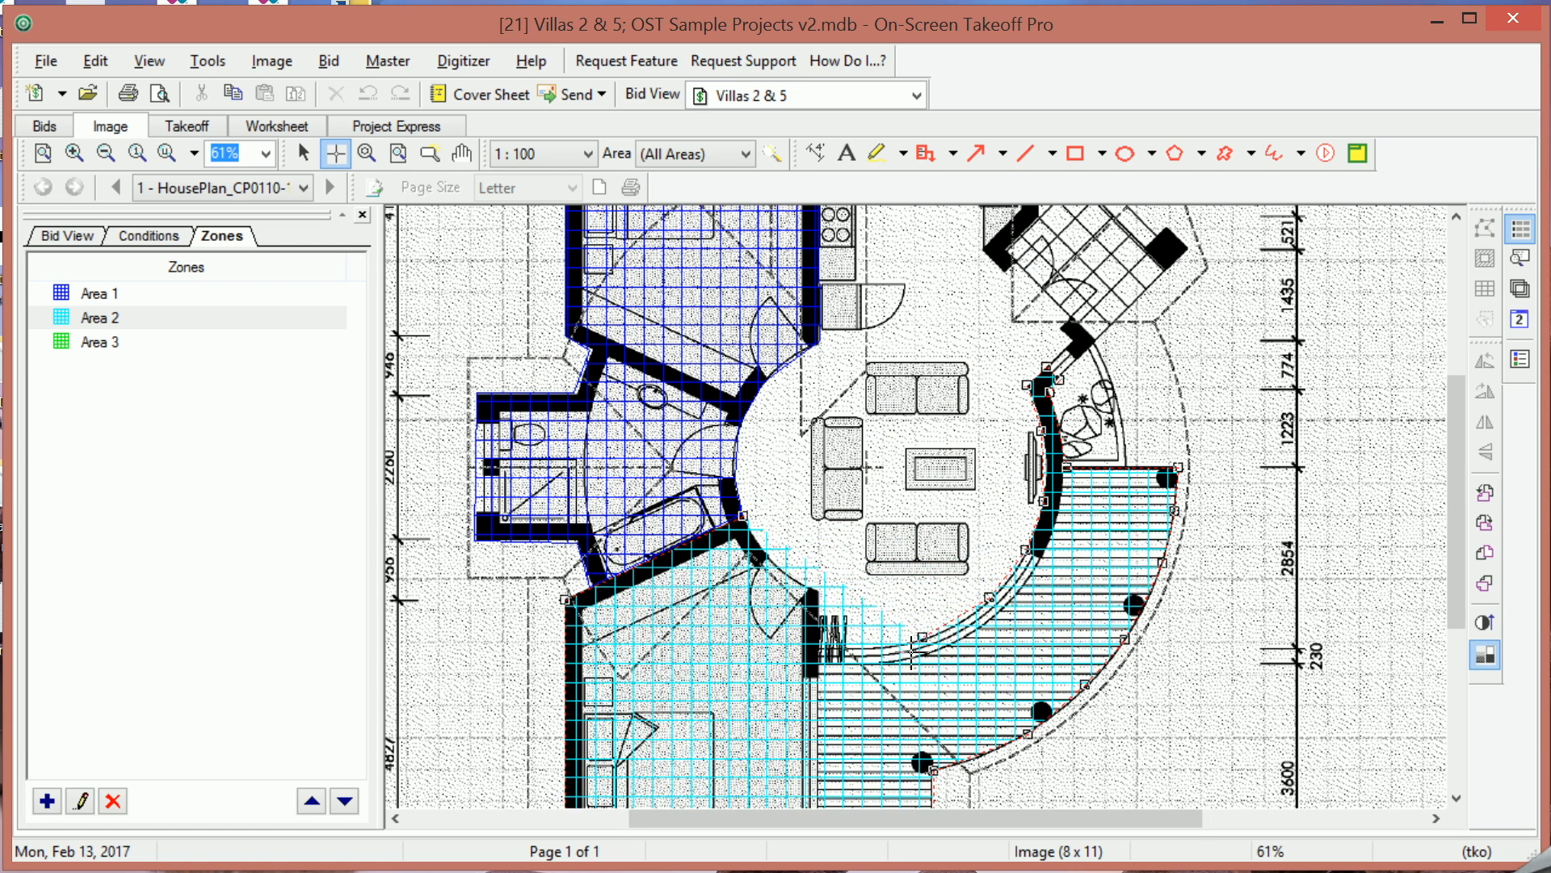
left_click(889, 649)
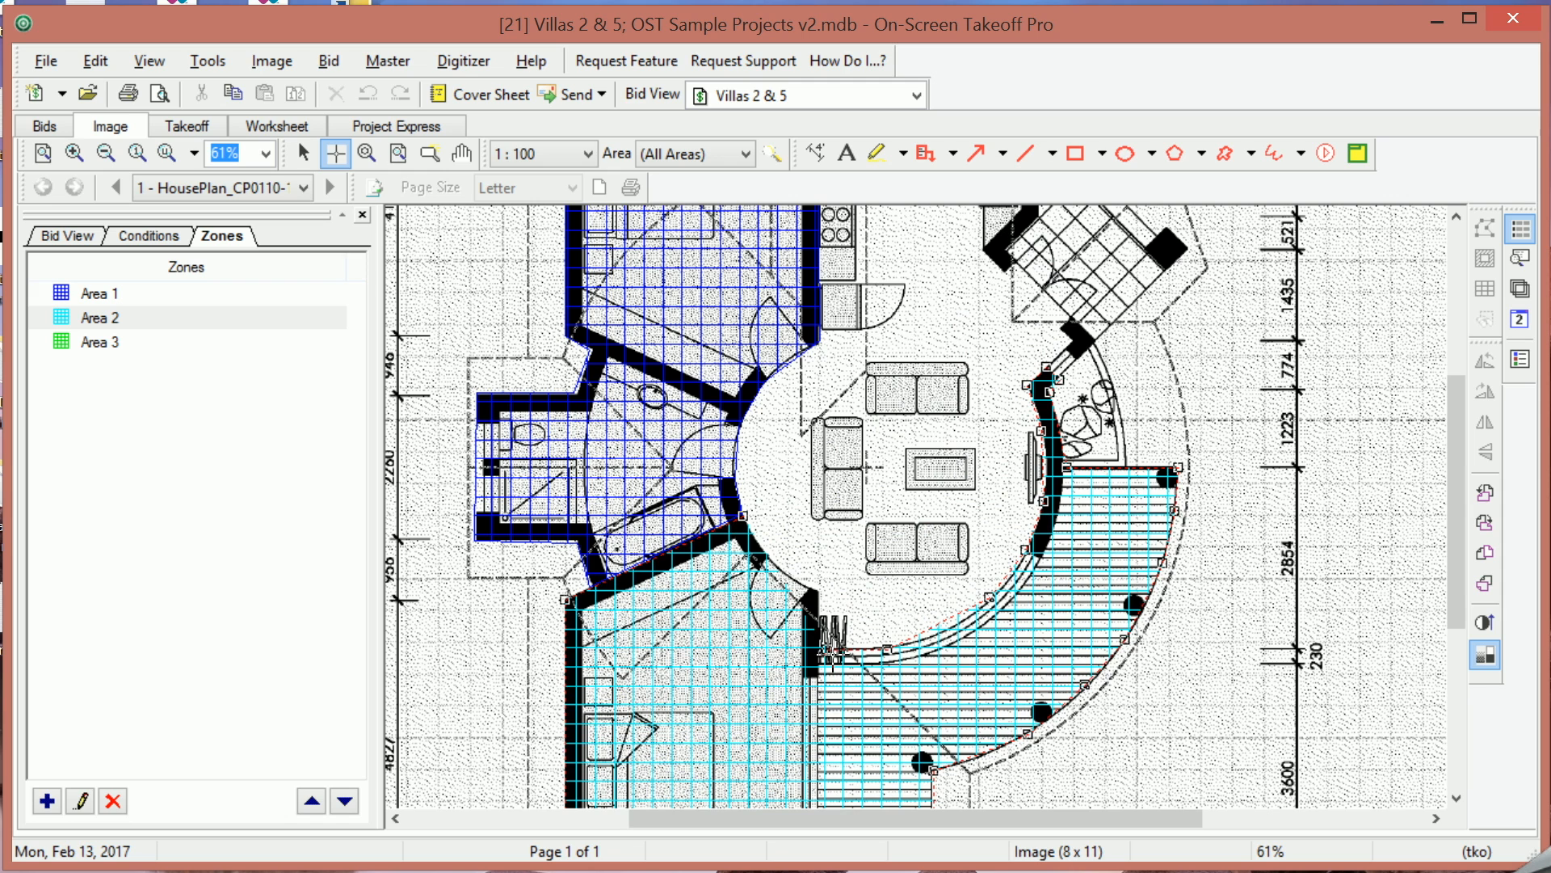
left_click(830, 652)
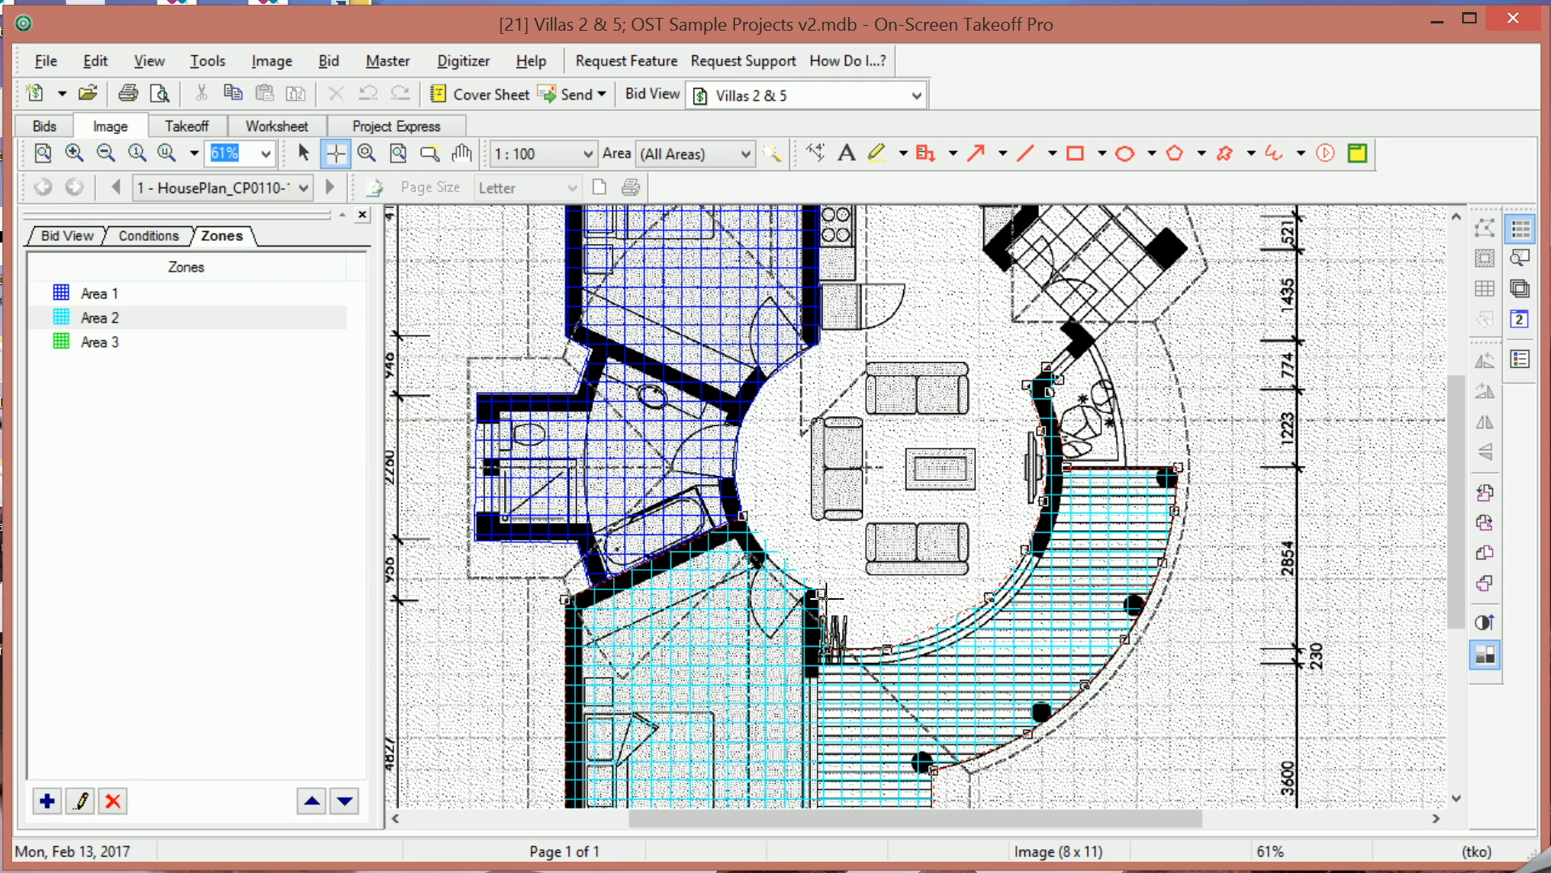
left_click(822, 592)
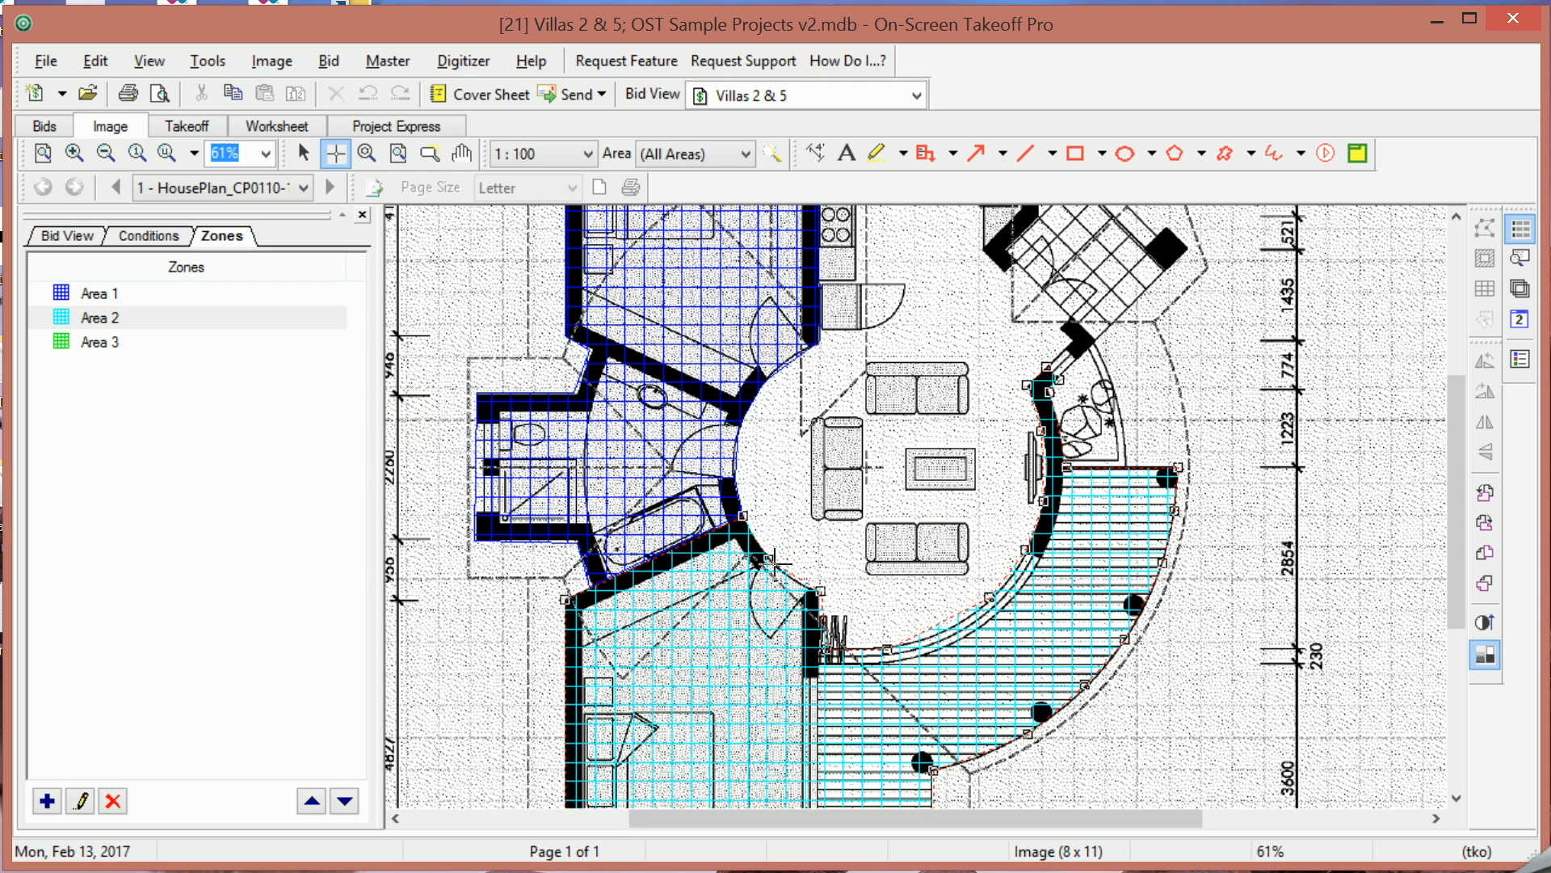
left_click(768, 557)
double_click(744, 514)
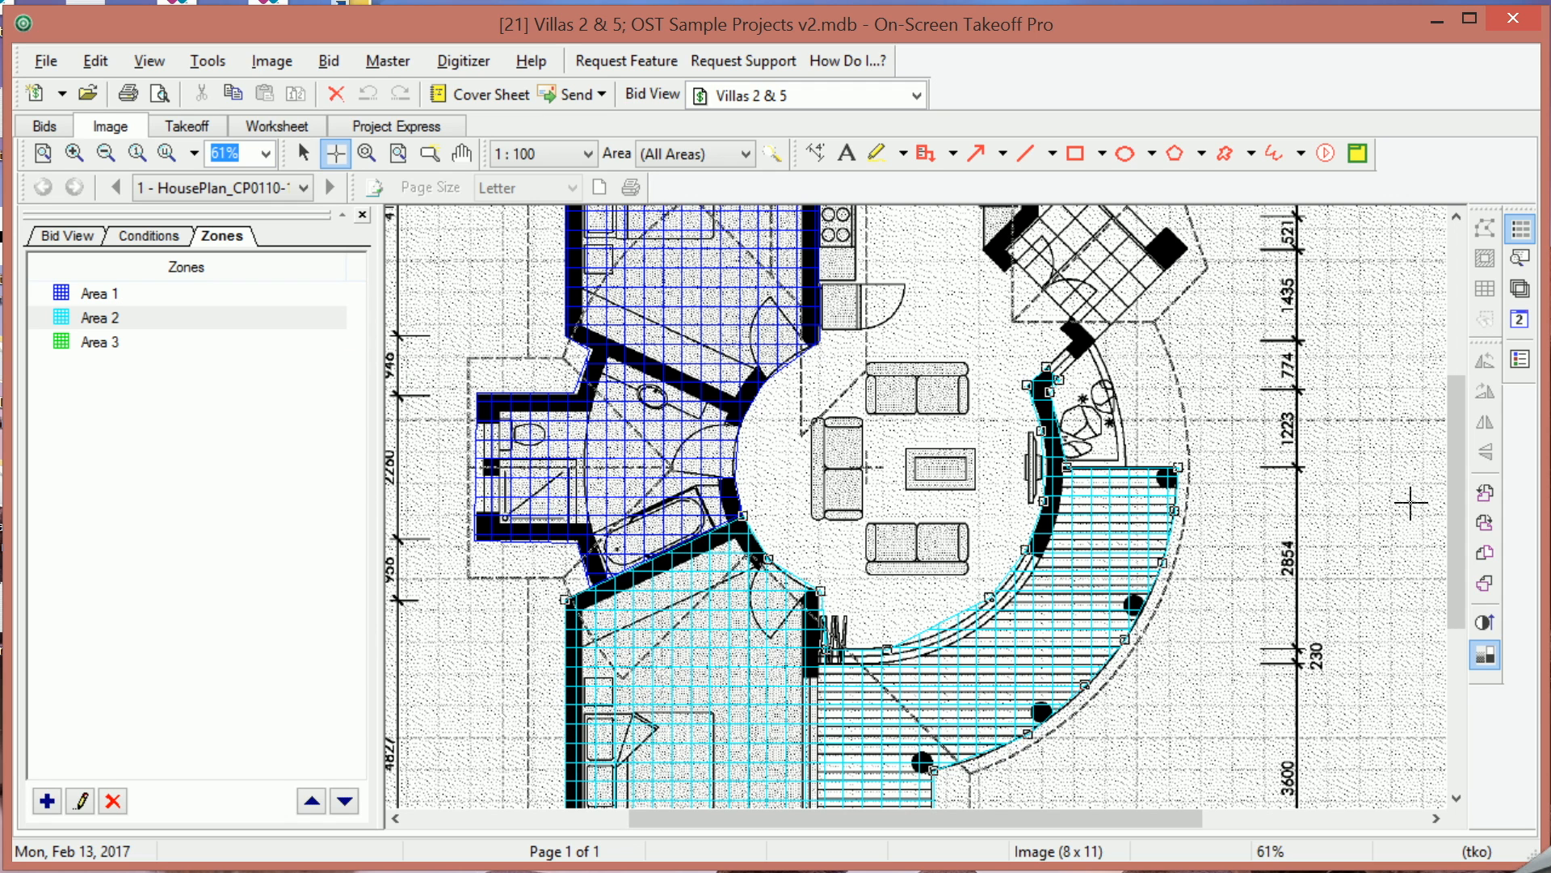
Switch to the Area 3 zone and begin outlining the living room along the inner curved wall.
left_click_drag(1457, 553, 1464, 626)
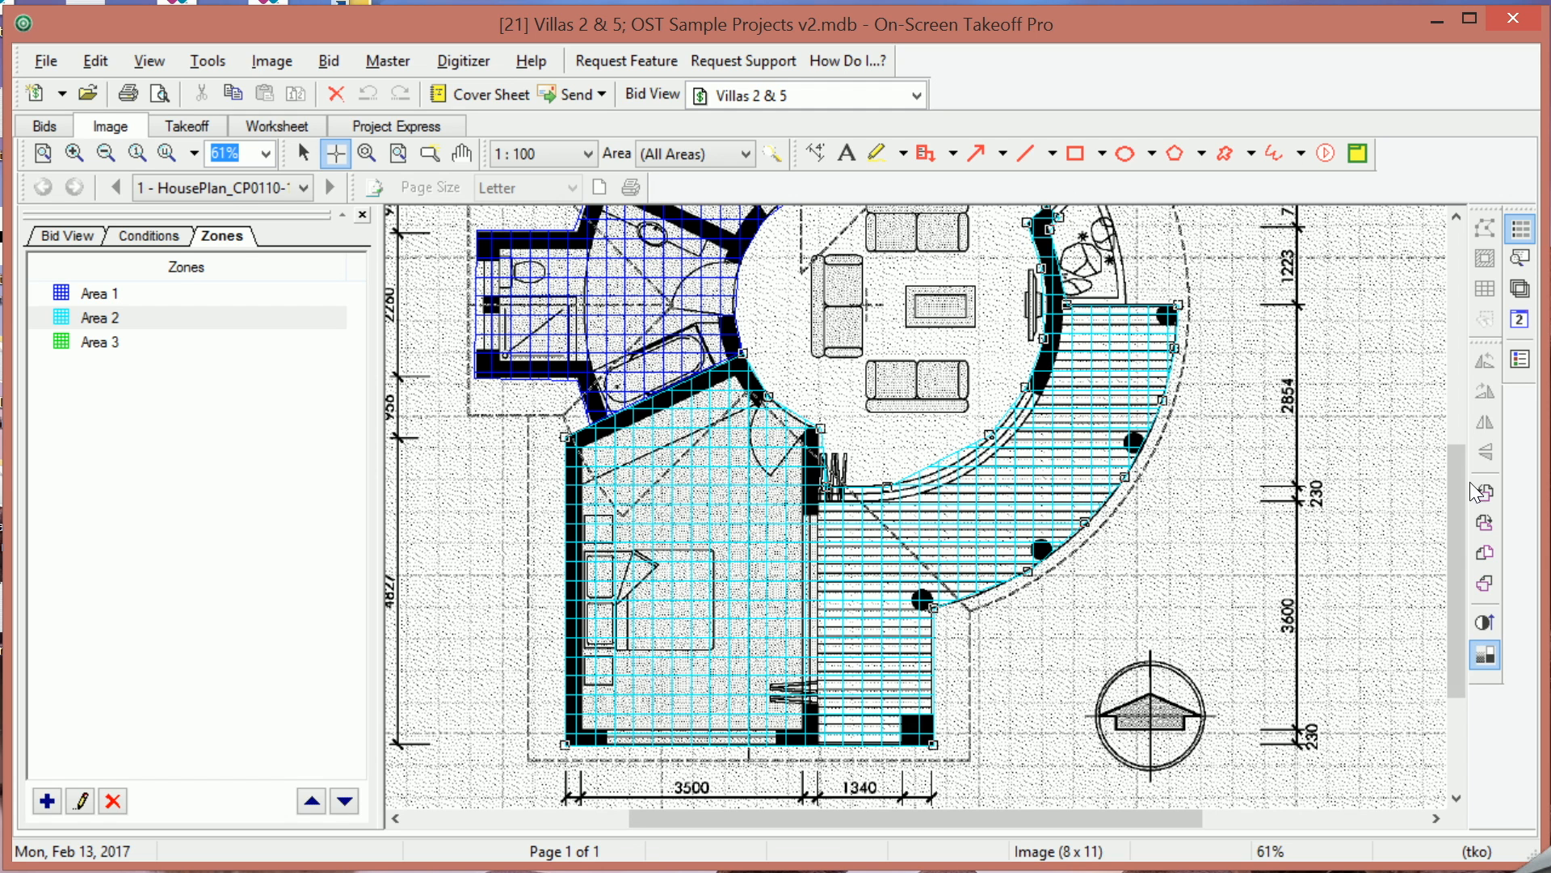
left_click_drag(1460, 574, 1461, 441)
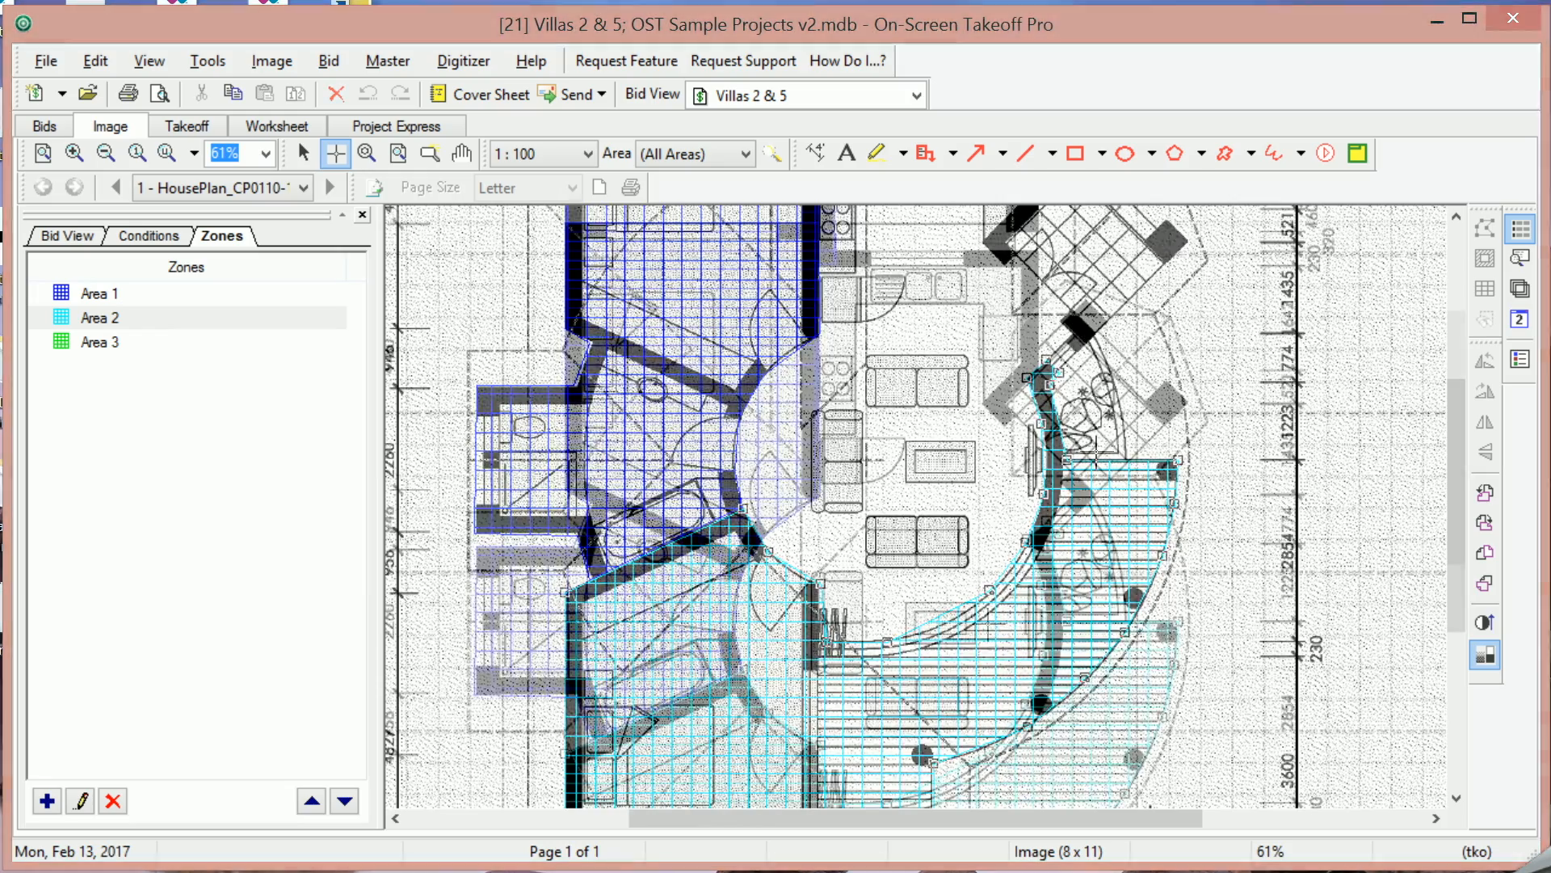
left_click(111, 342)
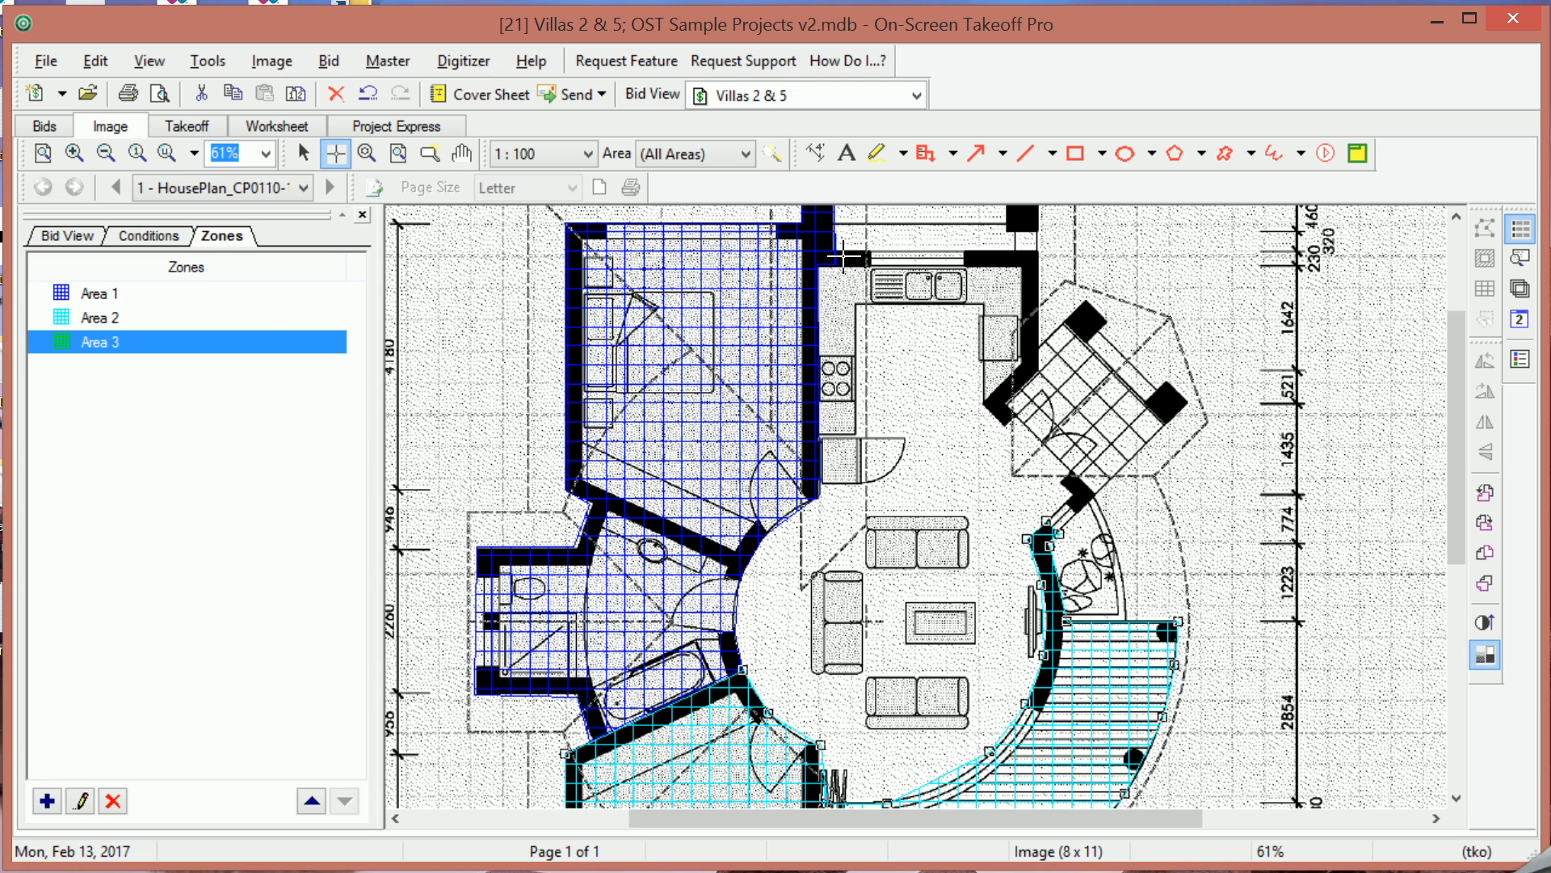
left_click(973, 759)
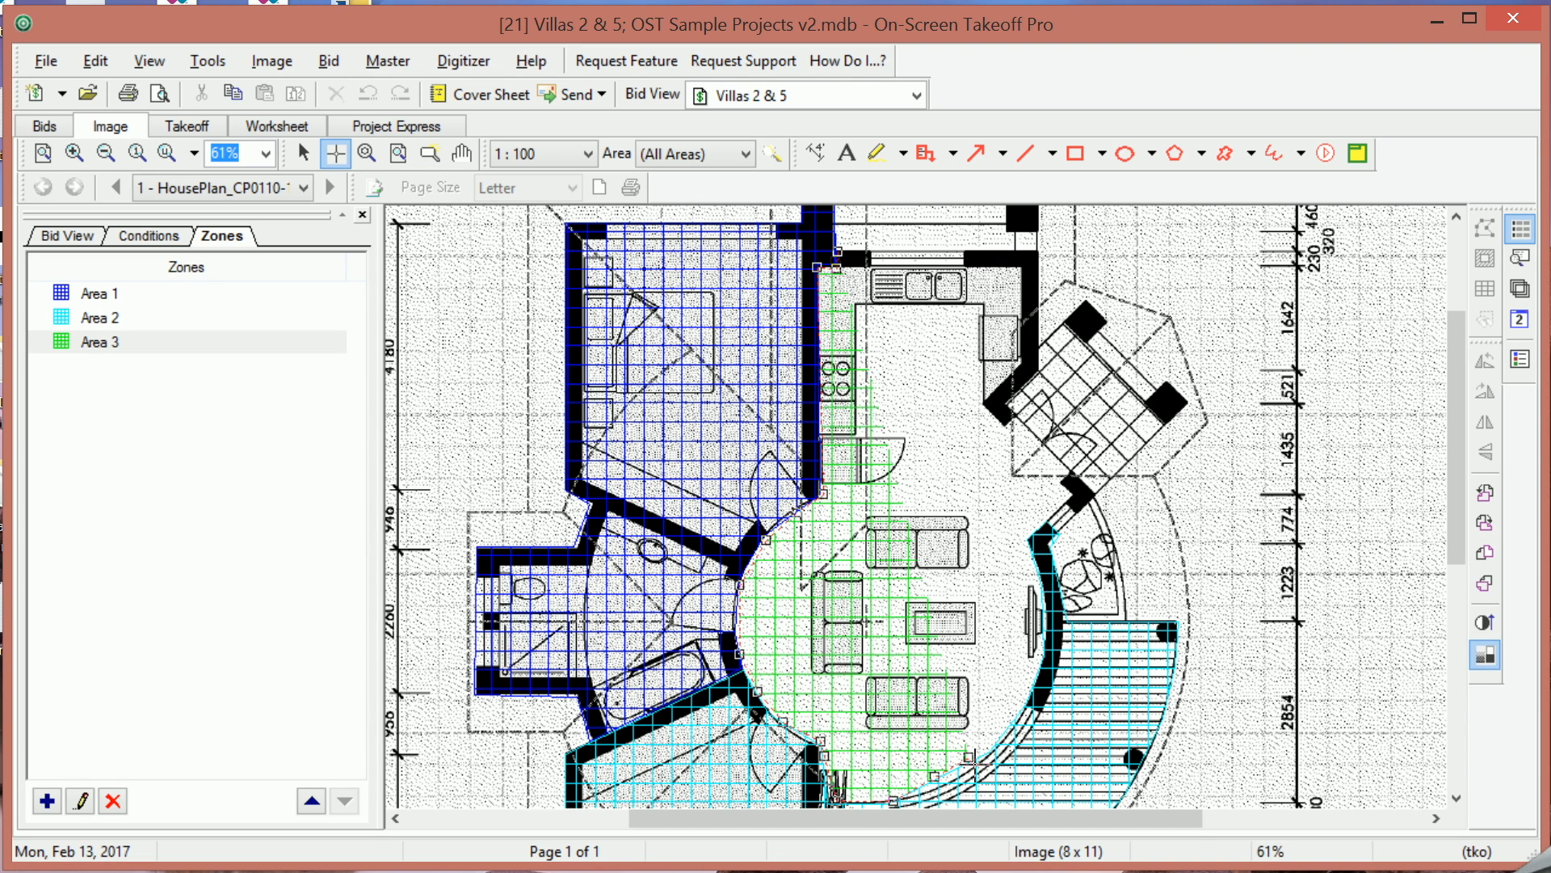
left_click(998, 739)
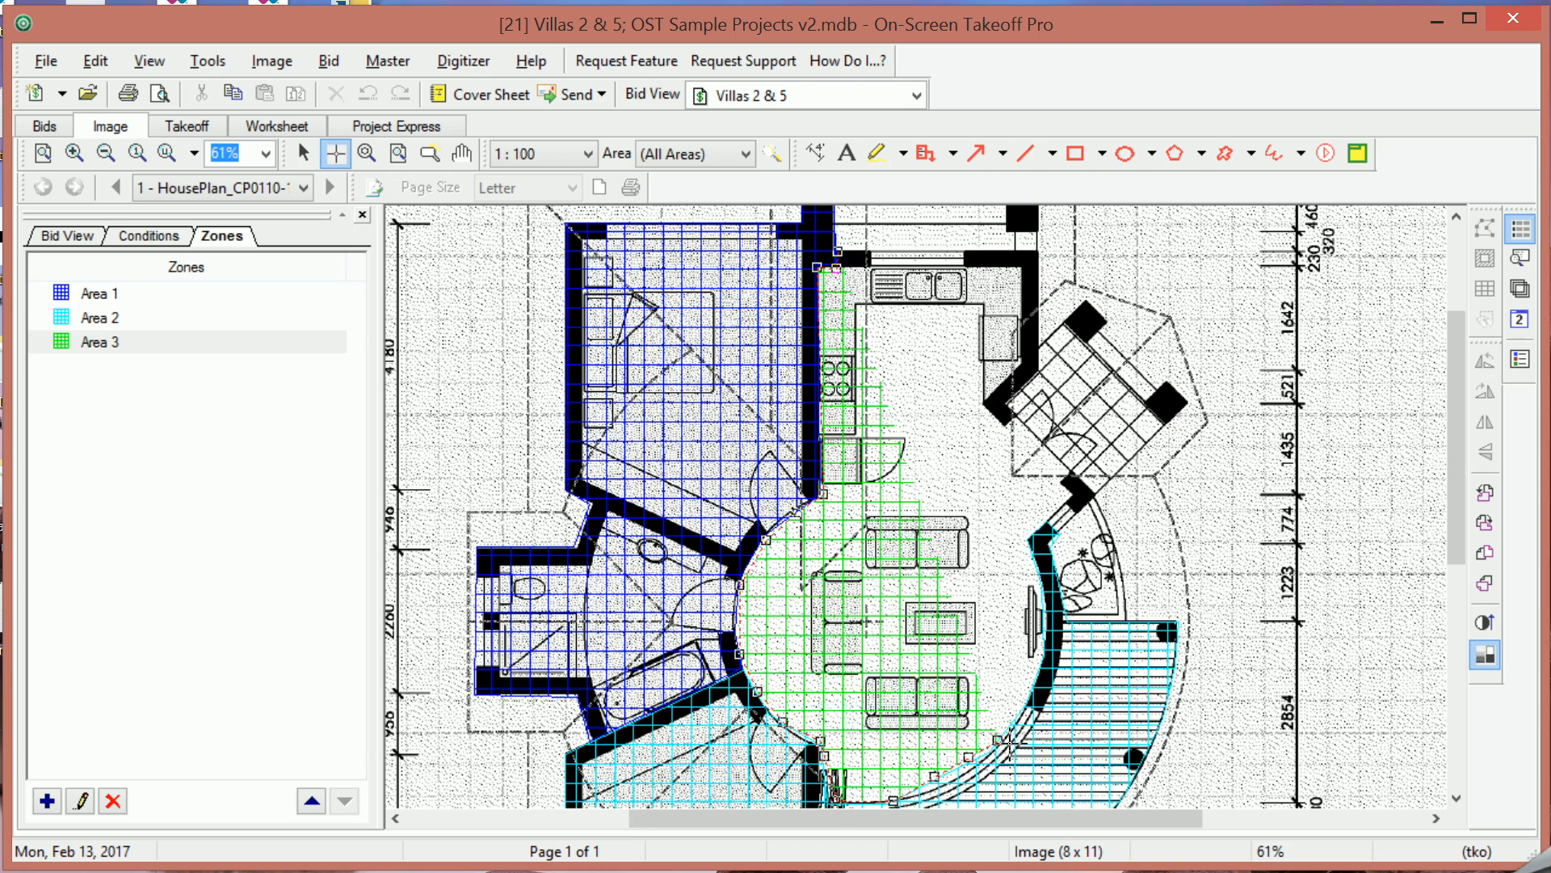
left_click(1025, 694)
left_click(1039, 669)
Continue the Area 3 outline up the curved wall and around the angled balcony room.
left_click(1040, 635)
left_click(1039, 580)
left_click(1025, 537)
left_click(1051, 513)
left_click(1059, 529)
left_click(1098, 492)
left_click(1188, 402)
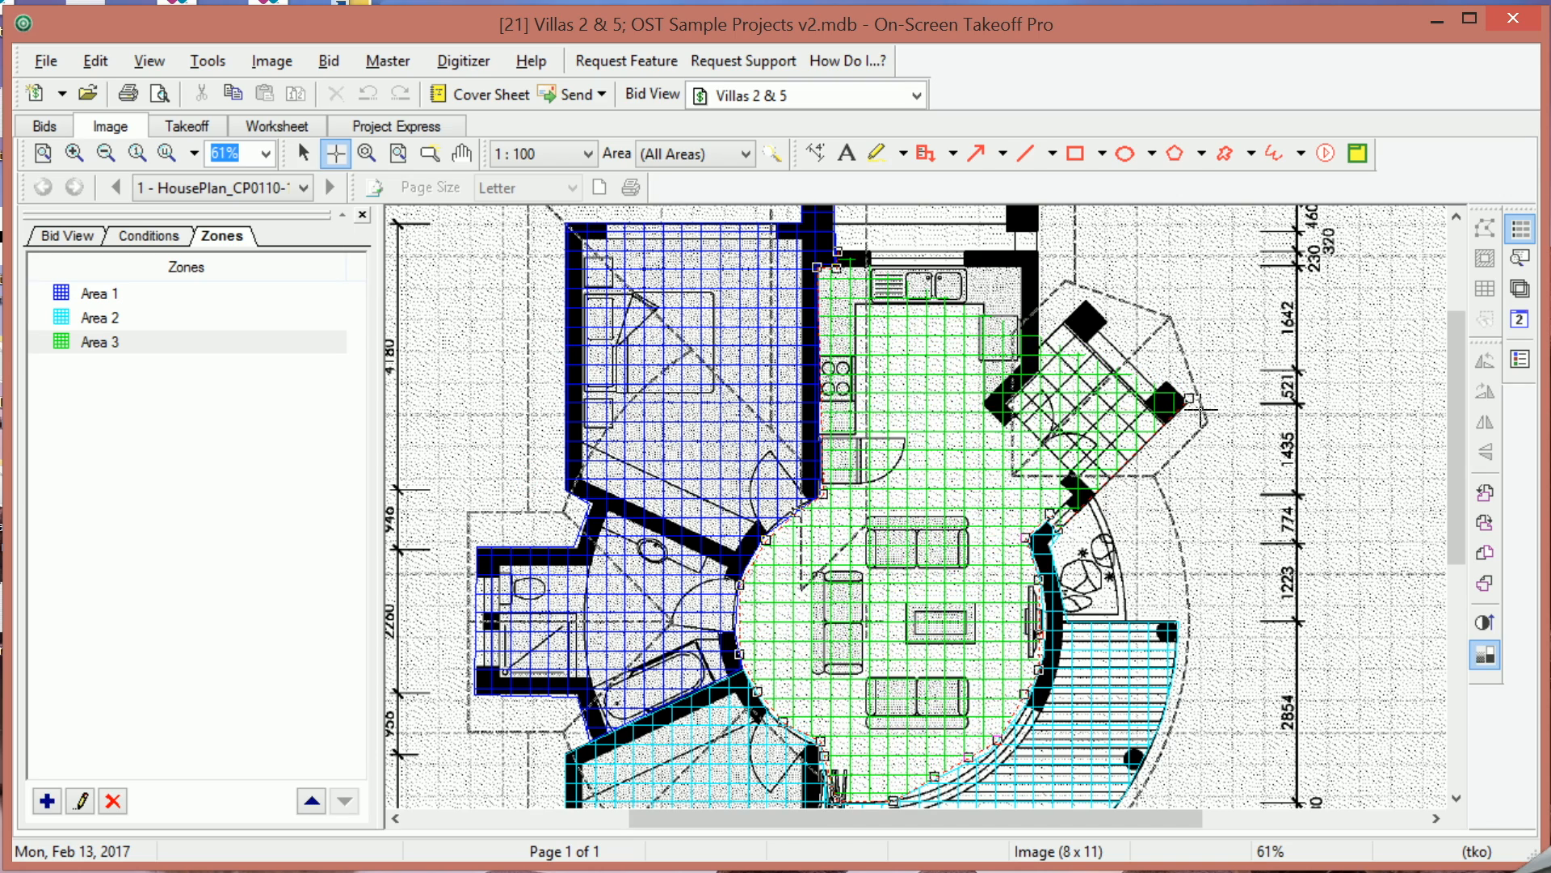